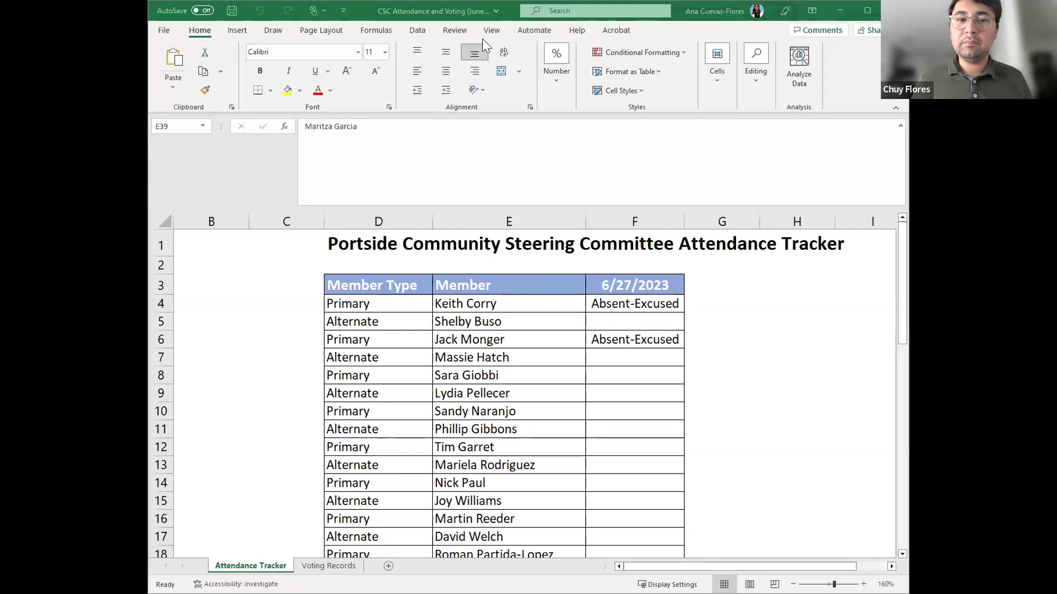
# Record the 6/27/2023 attendance as Absent for the member in row 5 and Present for the member in row 7.
pyautogui.click(633, 322)
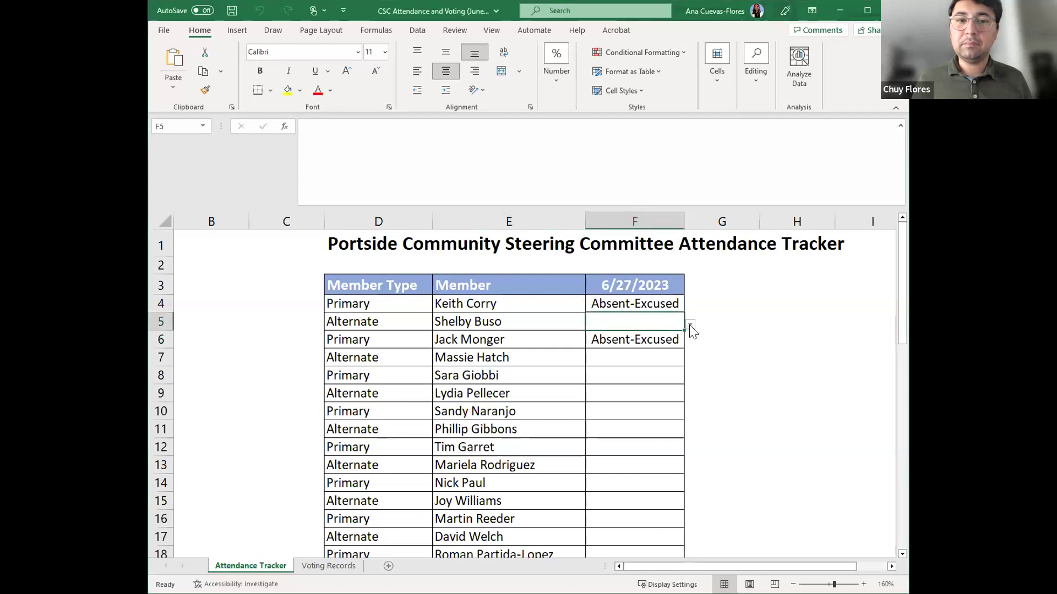
pyautogui.click(690, 326)
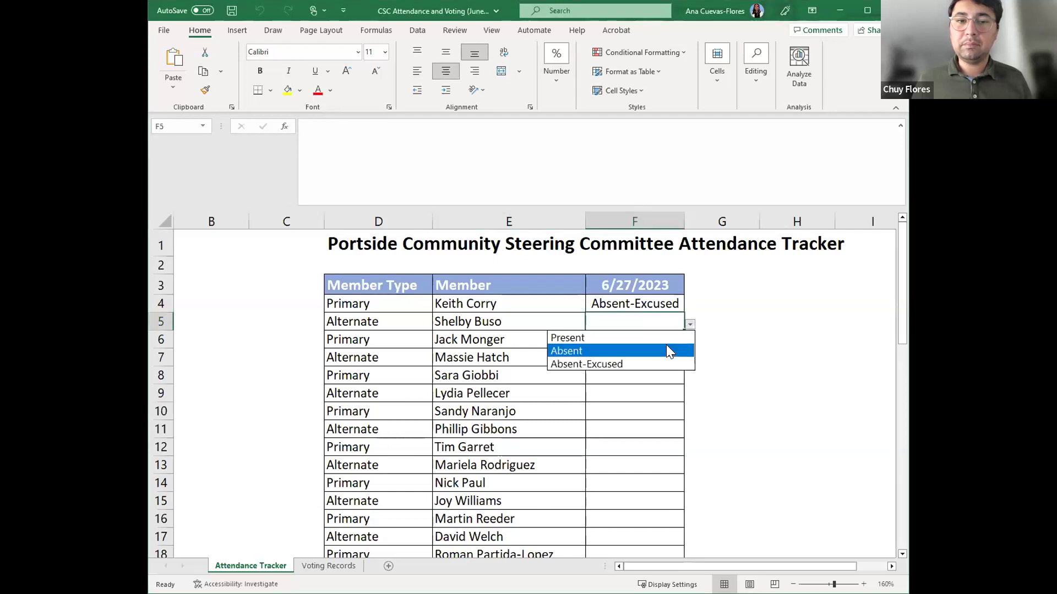
pyautogui.click(667, 351)
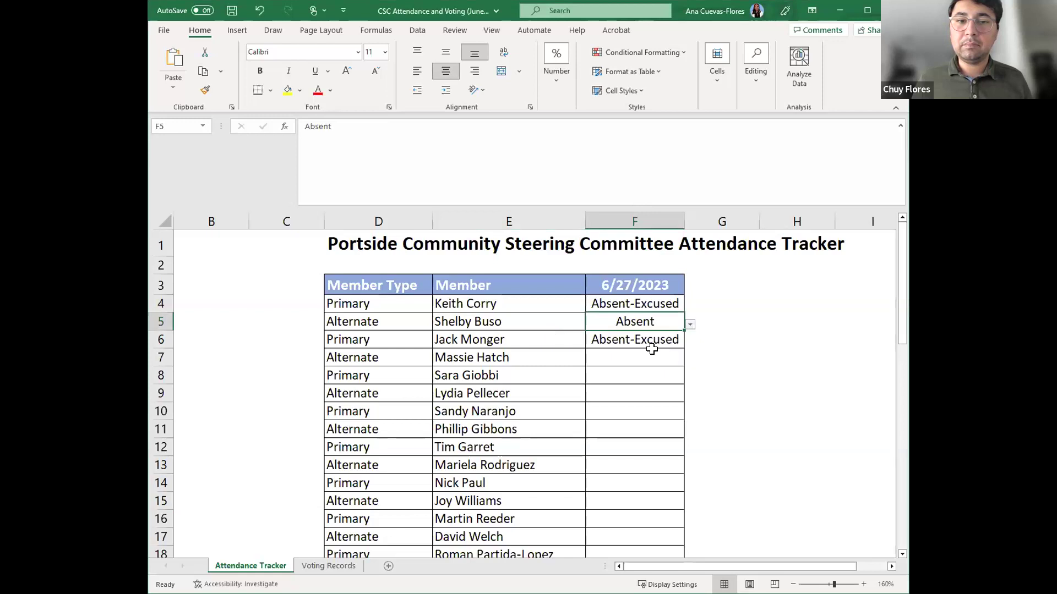
pyautogui.click(649, 356)
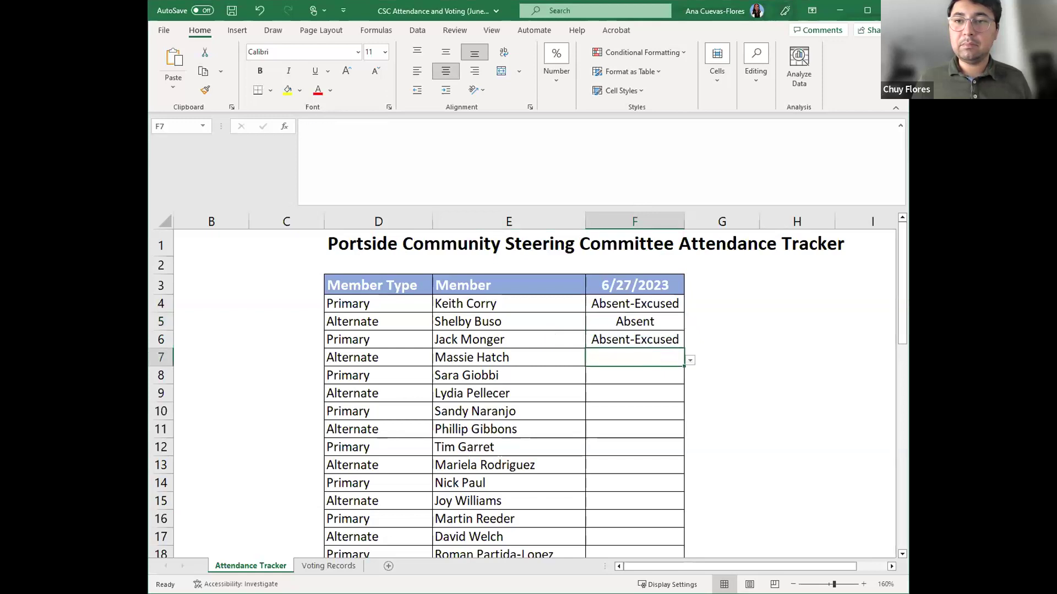
pyautogui.click(690, 360)
pyautogui.click(633, 374)
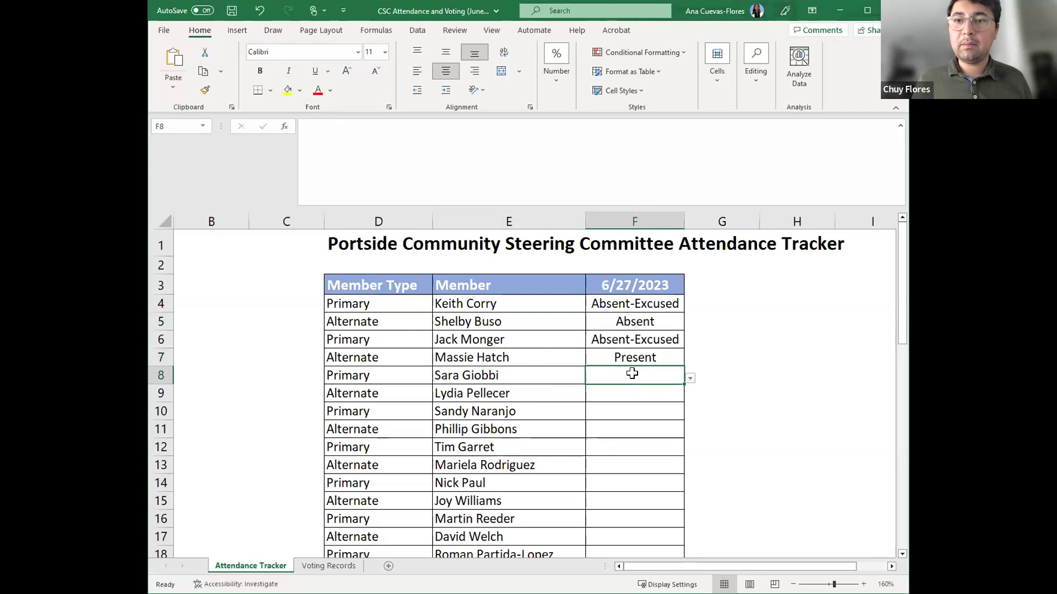
# Set the 6/27/2023 attendance to Present for the member in row 8 and Absent for the member in row 9.
pyautogui.click(690, 379)
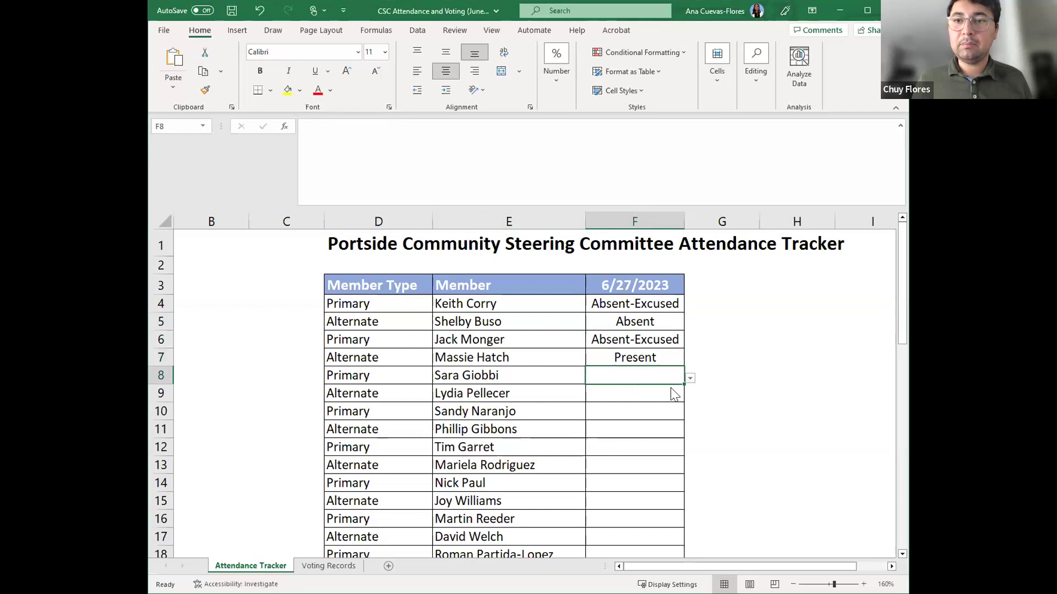
pyautogui.click(644, 392)
pyautogui.click(646, 391)
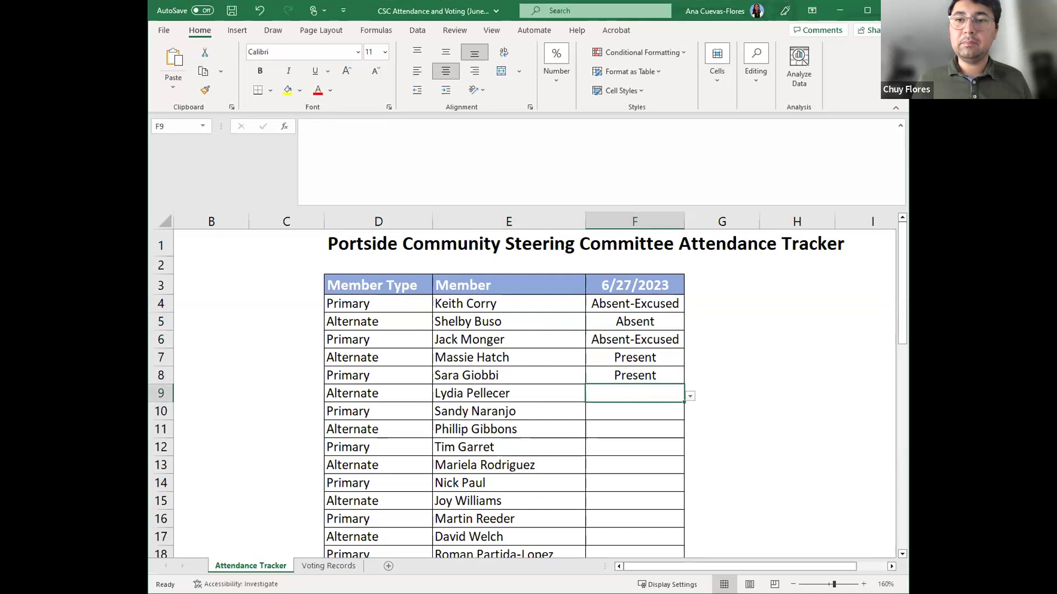
pyautogui.click(690, 397)
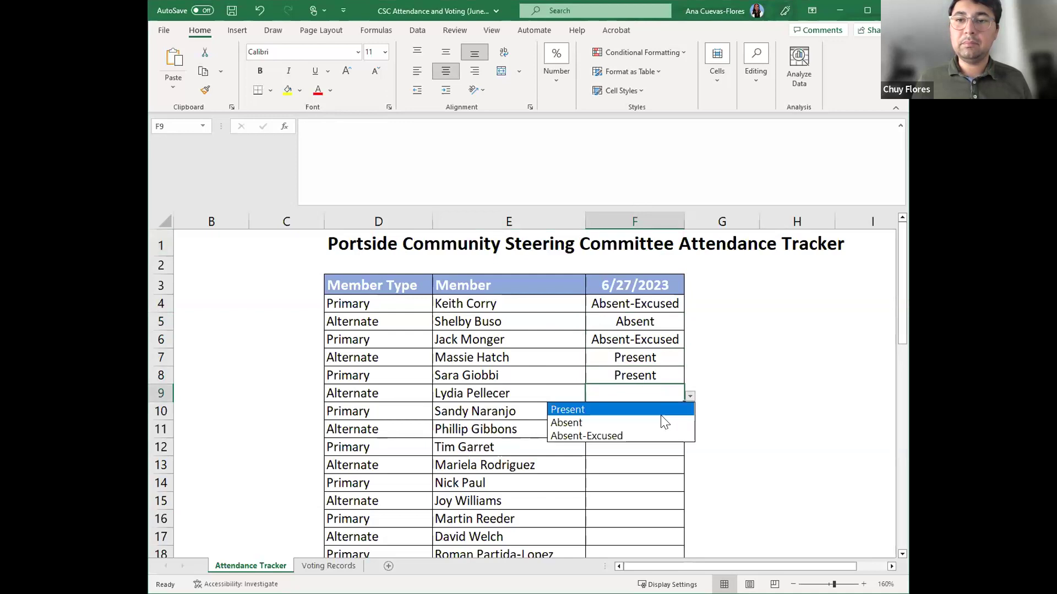
pyautogui.click(658, 421)
pyautogui.click(644, 414)
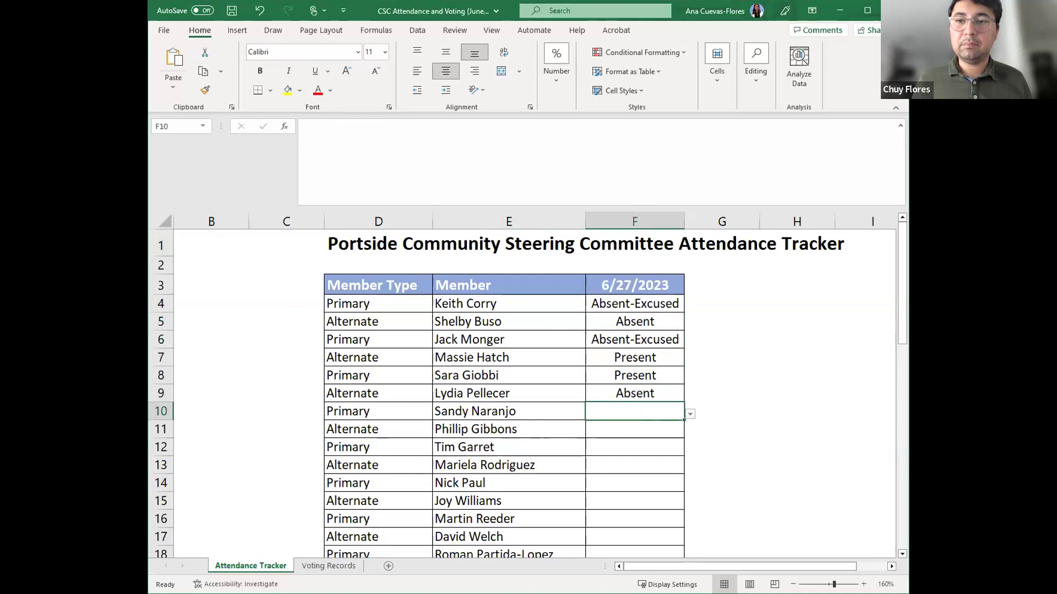
# Mark the members in rows 10 and 11 as Present in the 6/27/2023 column.
pyautogui.hotkey('alt', 'Down')
pyautogui.click(679, 427)
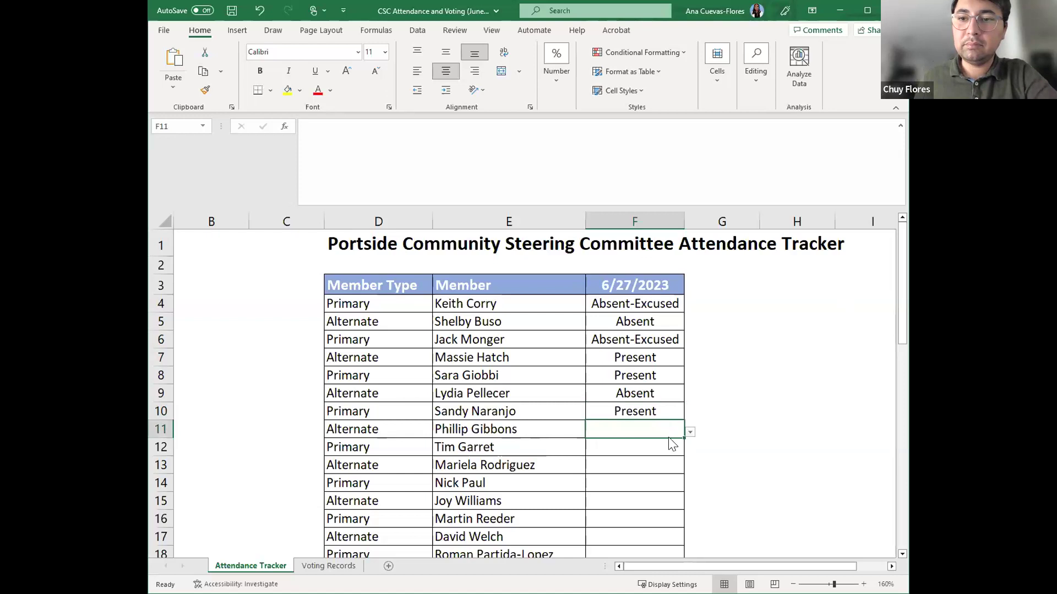
pyautogui.hotkey('alt', 'Down')
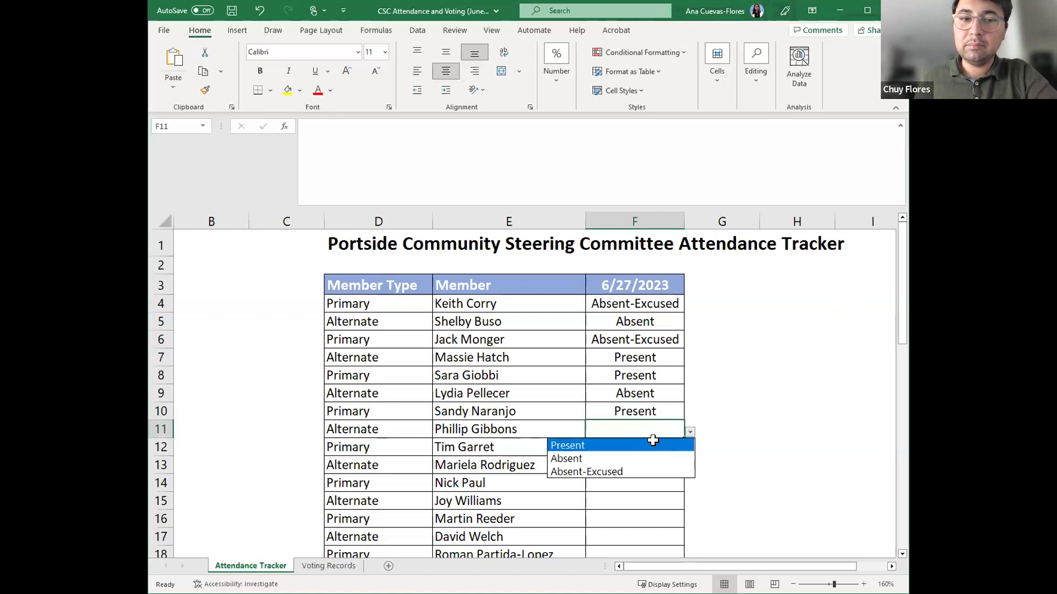
pyautogui.press('Return')
pyautogui.press('Return')
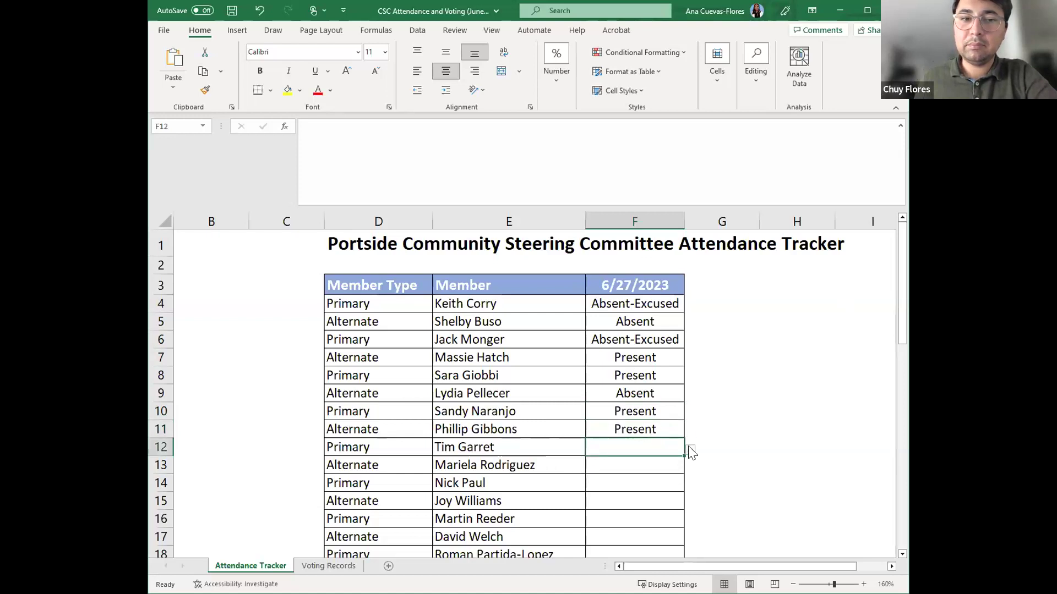
# Mark the members in rows 12 and 13 as Present in the 6/27/2023 column.
pyautogui.hotkey('alt', 'Down')
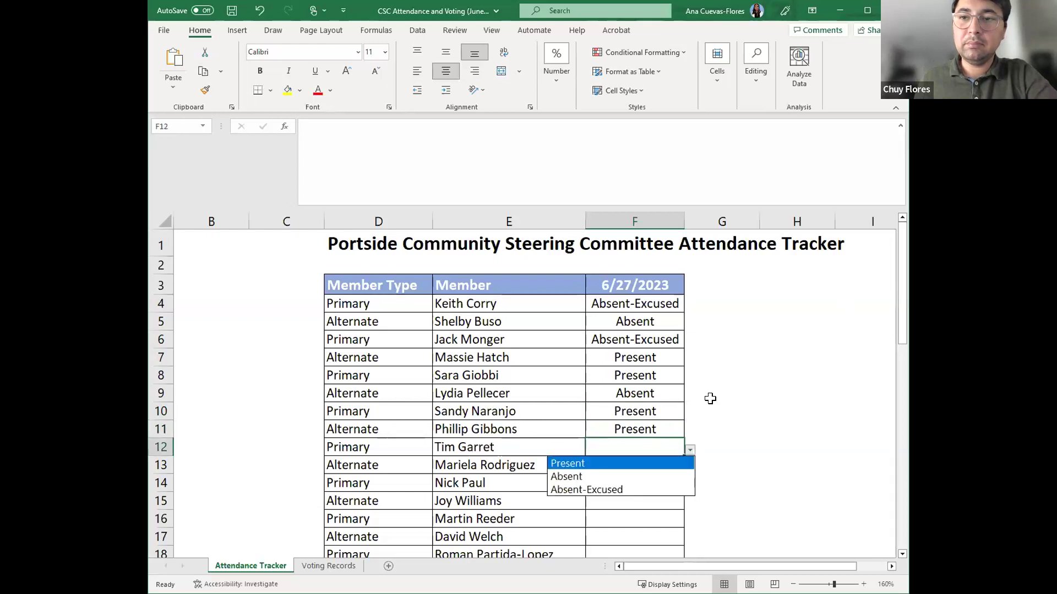
pyautogui.press('Return')
pyautogui.scroll(-1, 636, 317)
pyautogui.scroll(-1, 636, 300)
pyautogui.press('Down')
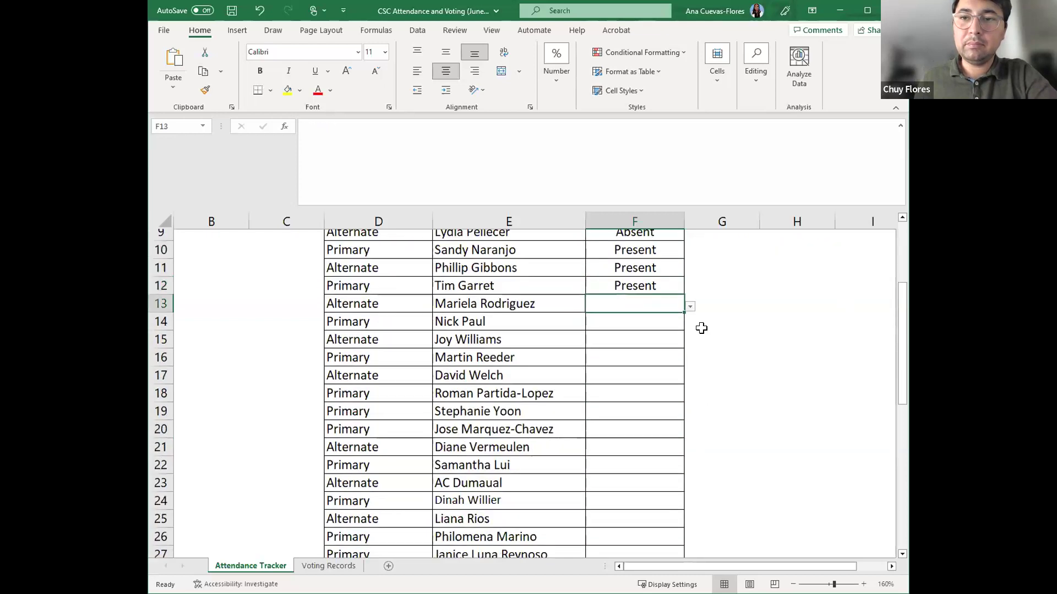
pyautogui.hotkey('alt', 'Down')
pyautogui.press('Return')
pyautogui.click(664, 320)
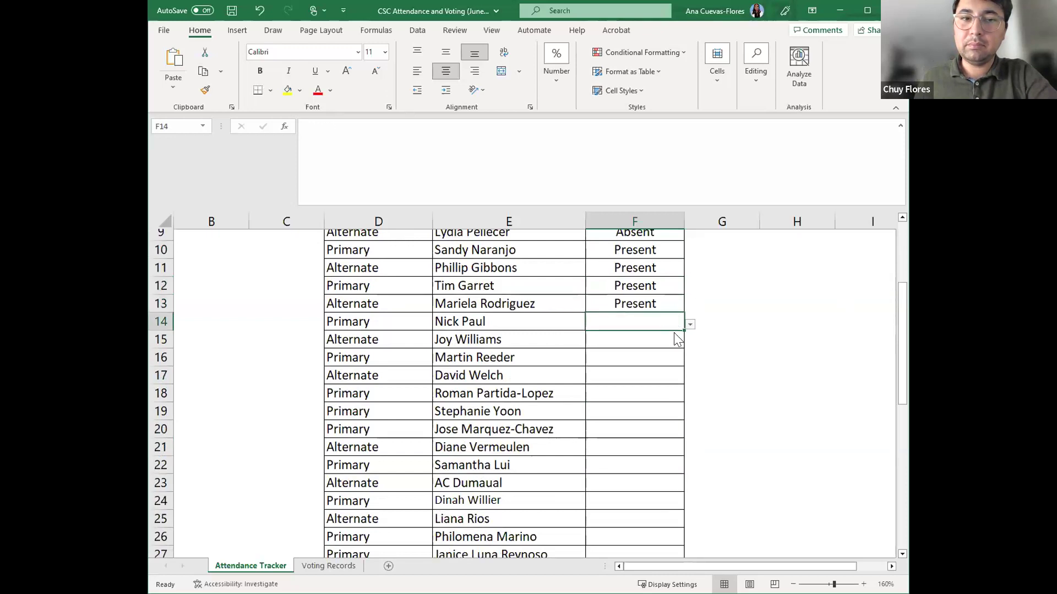
# Mark the members in rows 14 and 15 as Present in the 6/27/2023 column.
pyautogui.hotkey('alt', 'Down')
pyautogui.press('Return')
pyautogui.press('Return')
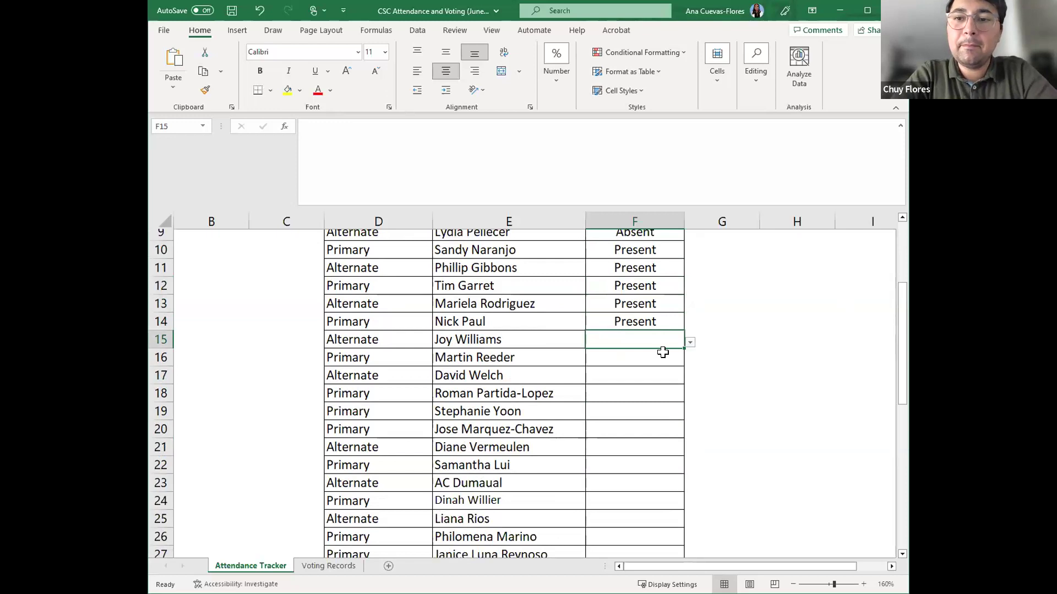
pyautogui.hotkey('alt', 'Down')
pyautogui.press('Return')
pyautogui.press('Return')
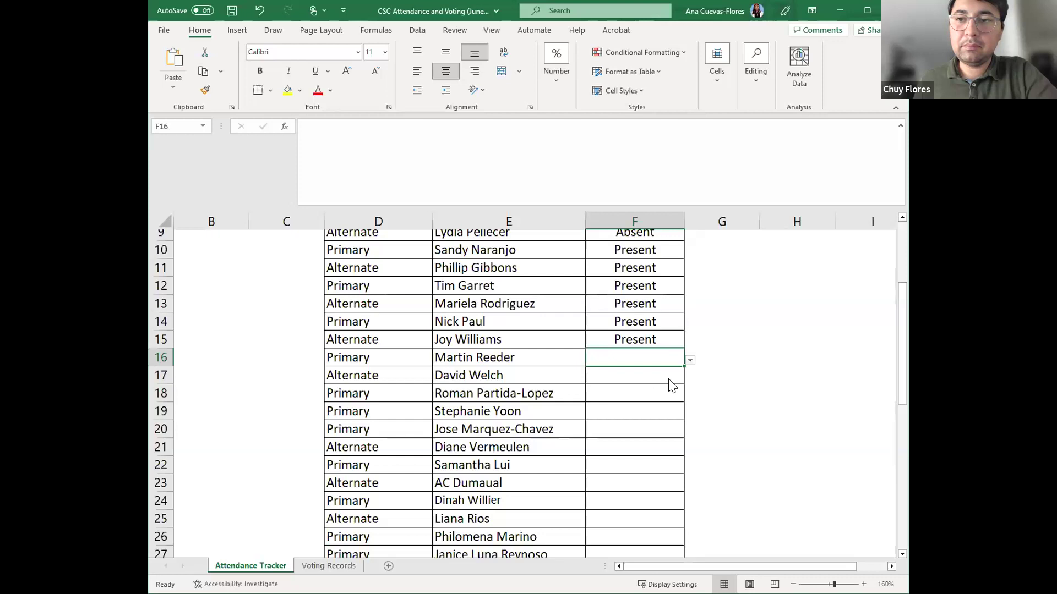
# Mark the members in rows 16 and 17 as Absent in the 6/27/2023 column.
pyautogui.write('Absent')
pyautogui.hotkey('ctrl', 'Return')
pyautogui.click(635, 375)
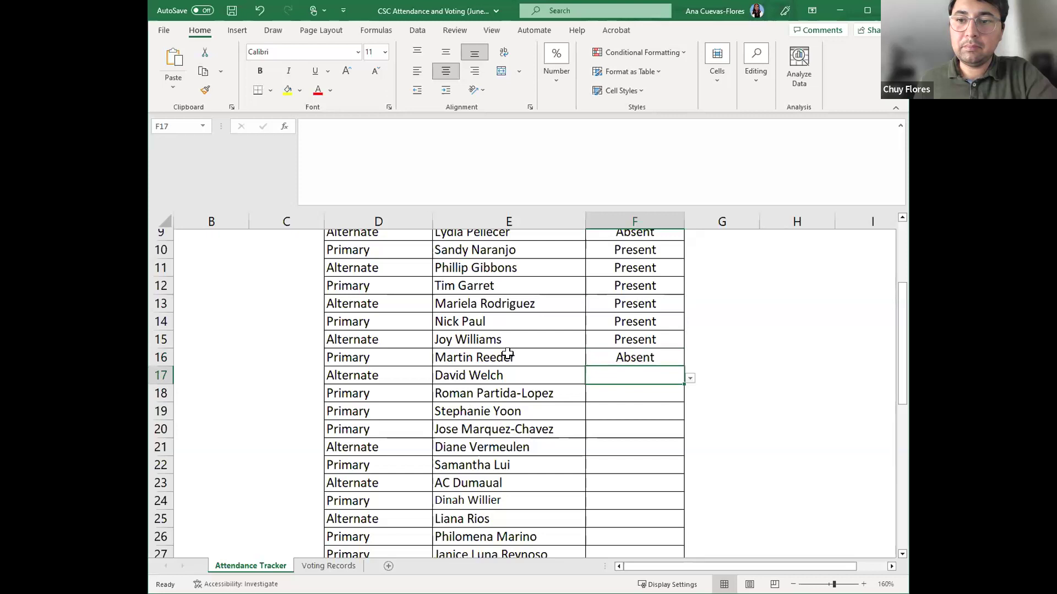
pyautogui.click(691, 379)
pyautogui.click(672, 402)
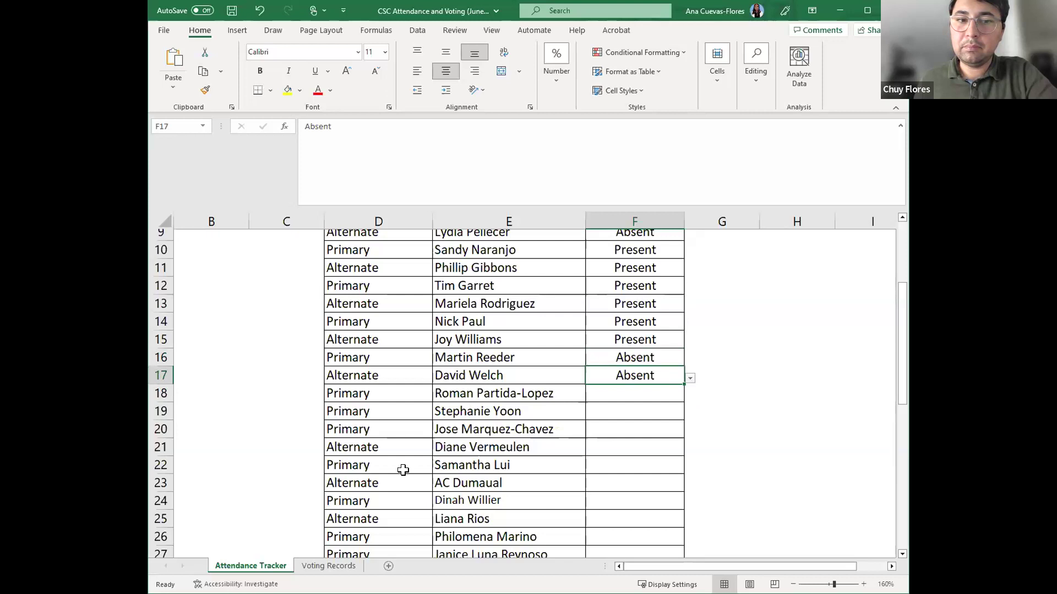
pyautogui.press('Return')
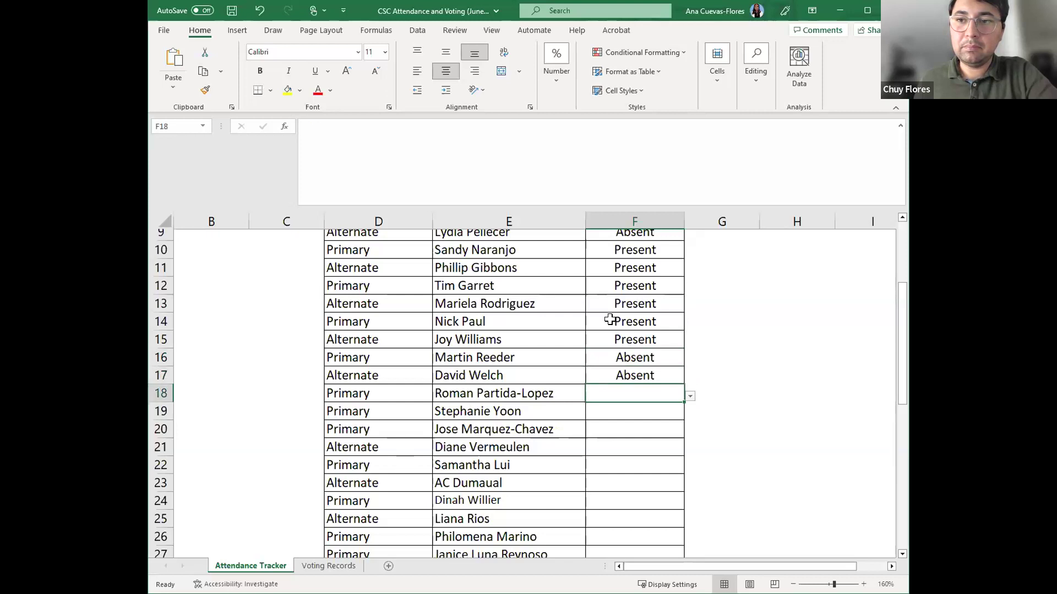
# Set the 6/27/2023 attendance to Absent for the member in row 18 and Present for the member in row 19.
pyautogui.click(690, 397)
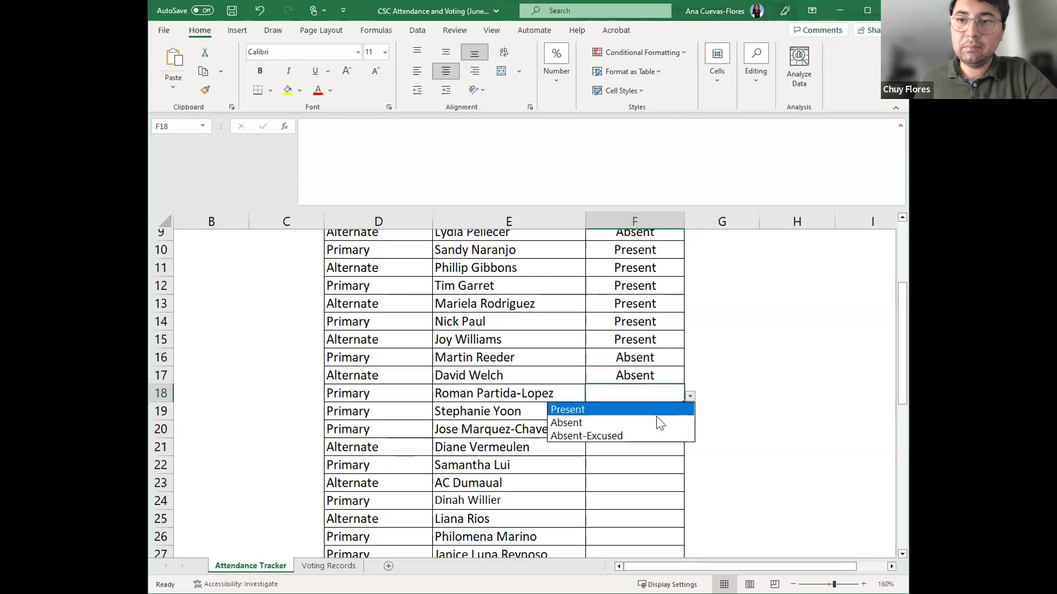
pyautogui.press('Down')
pyautogui.press('Return')
pyautogui.press('Return')
pyautogui.write('Present')
pyautogui.press('Return')
# Mark the members in rows 20, 21 and 22 as Present in the 6/27/2023 column.
pyautogui.scroll(-2, 742, 394)
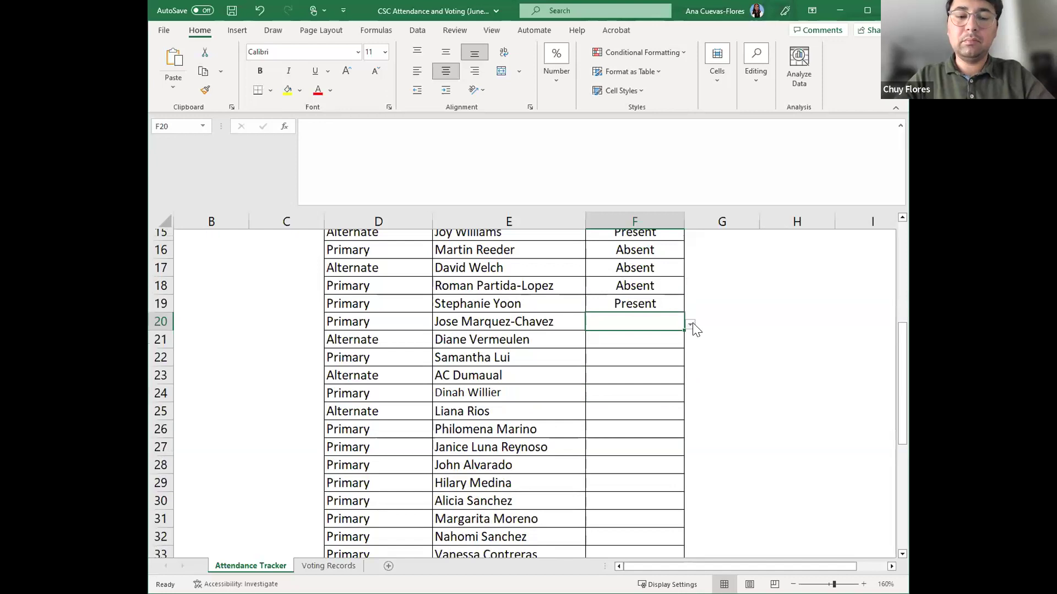
pyautogui.click(691, 324)
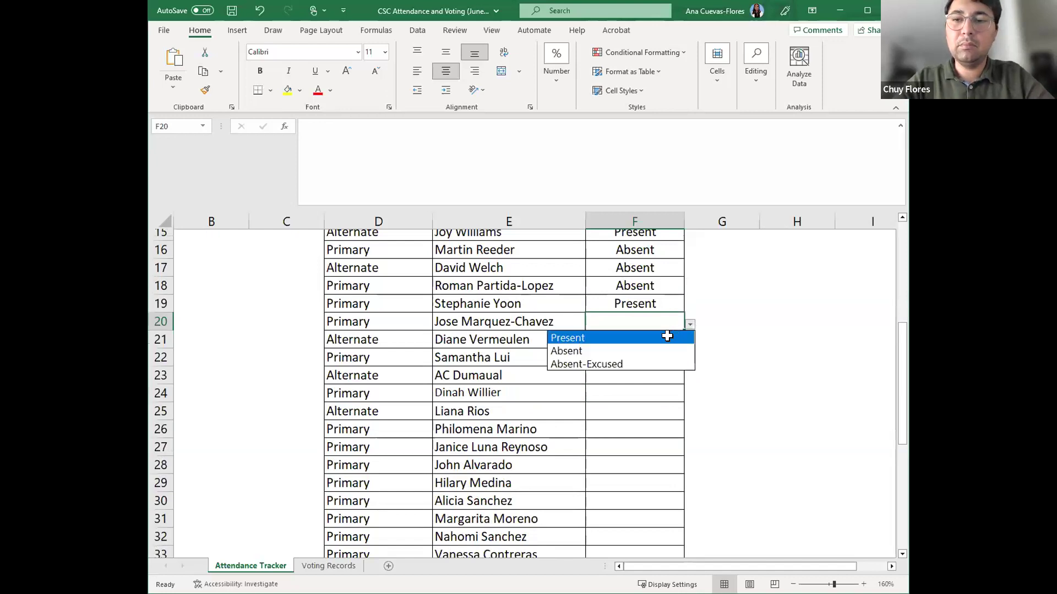
pyautogui.click(667, 336)
pyautogui.click(680, 339)
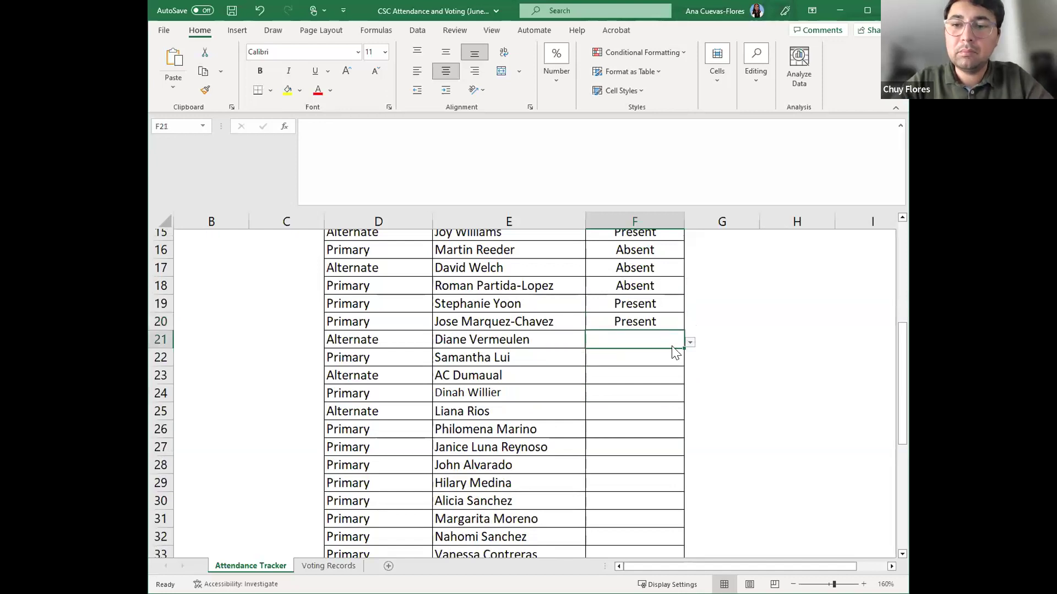
pyautogui.click(691, 342)
pyautogui.click(665, 352)
pyautogui.click(645, 354)
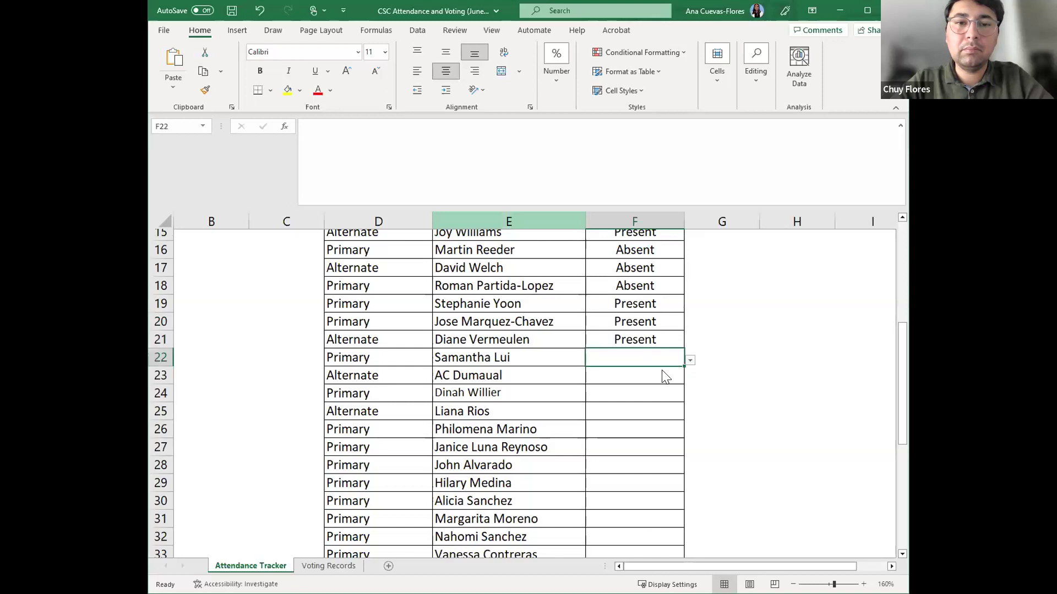
pyautogui.hotkey('alt', 'Down')
pyautogui.click(637, 373)
pyautogui.press('Return')
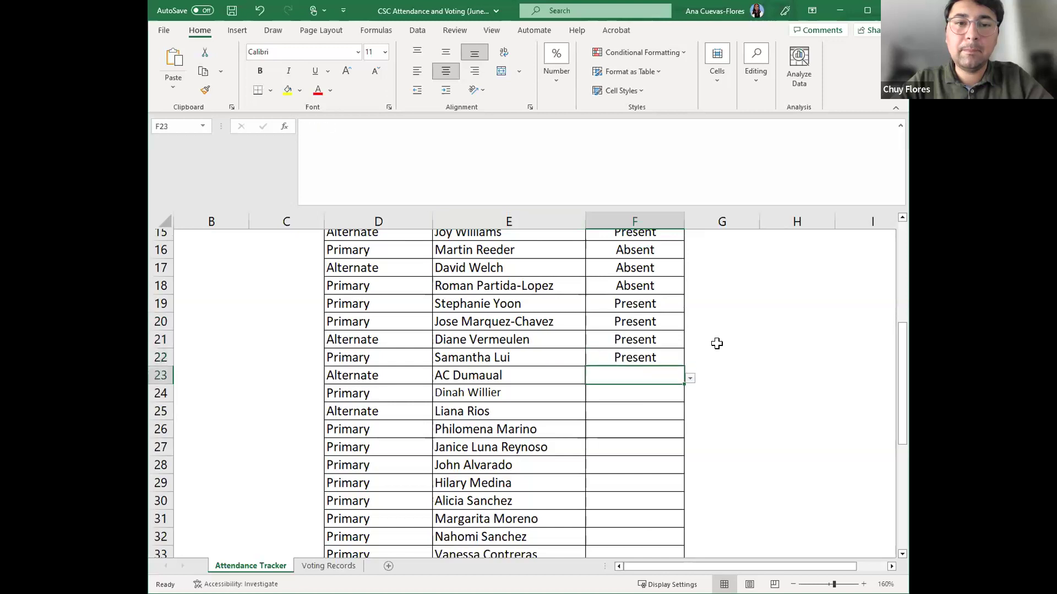
# Set the 6/27/2023 attendance to Absent for the member in row 23 and Present for the member in row 24.
pyautogui.scroll(-1, 635, 359)
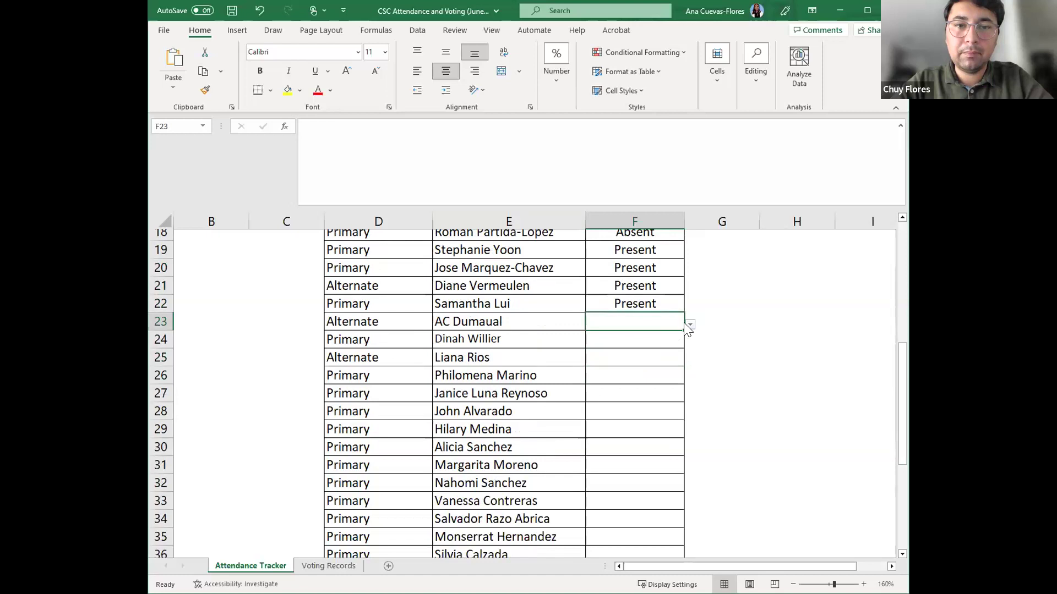
pyautogui.hotkey('alt', 'Down')
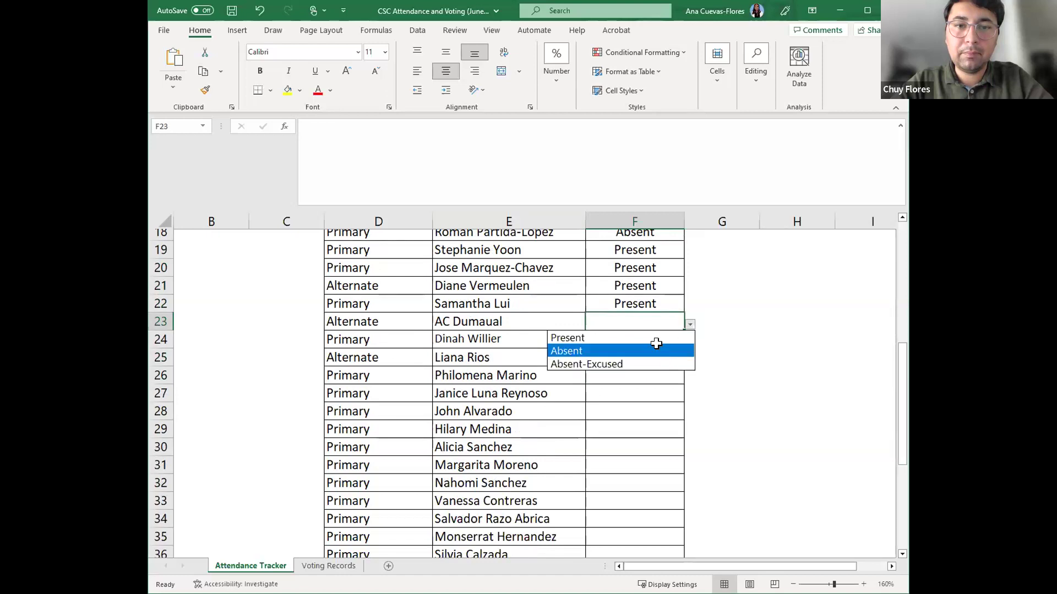
pyautogui.click(656, 342)
pyautogui.click(656, 340)
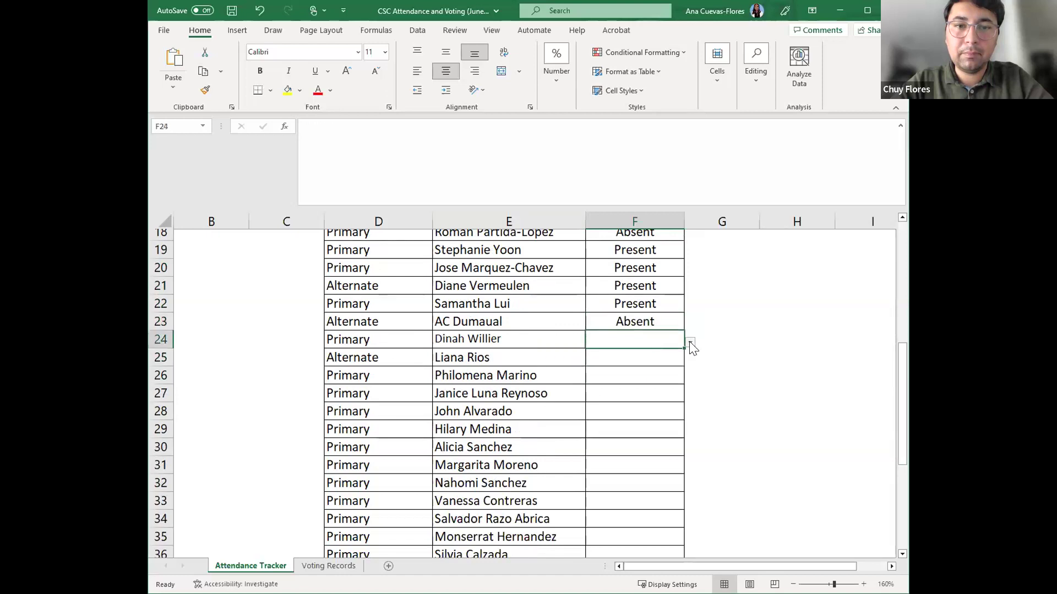
pyautogui.hotkey('alt', 'Down')
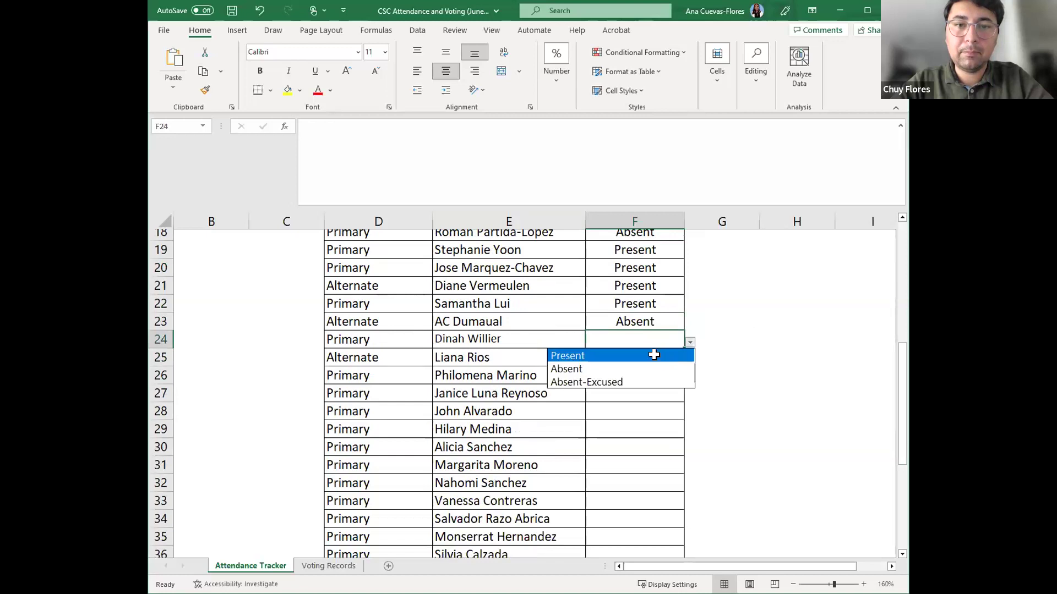
pyautogui.click(654, 355)
pyautogui.click(654, 354)
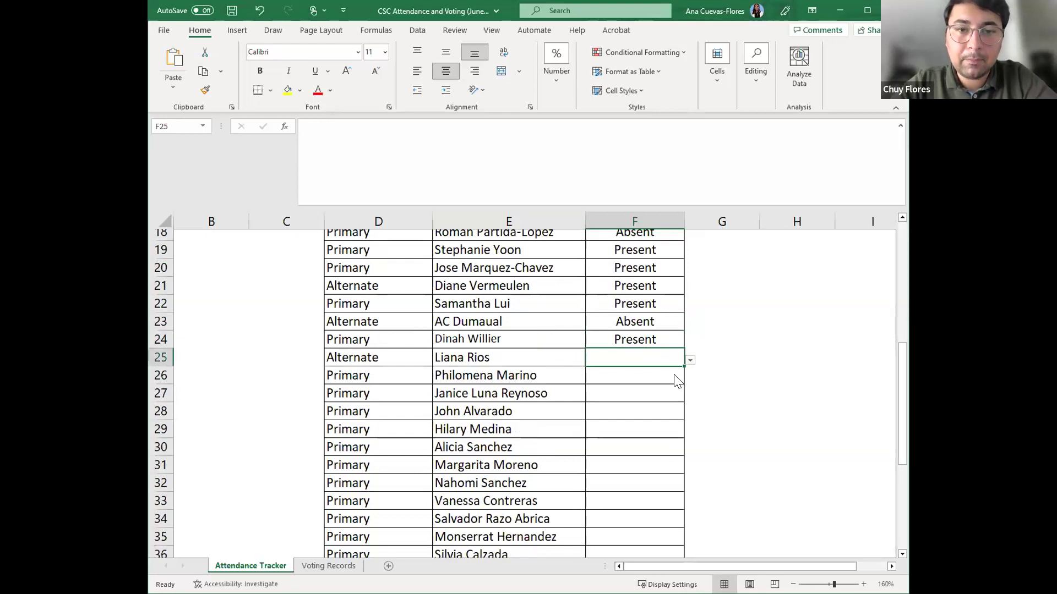
# Mark the members in rows 25 and 26 as Absent in the 6/27/2023 column.
pyautogui.hotkey('alt', 'Down')
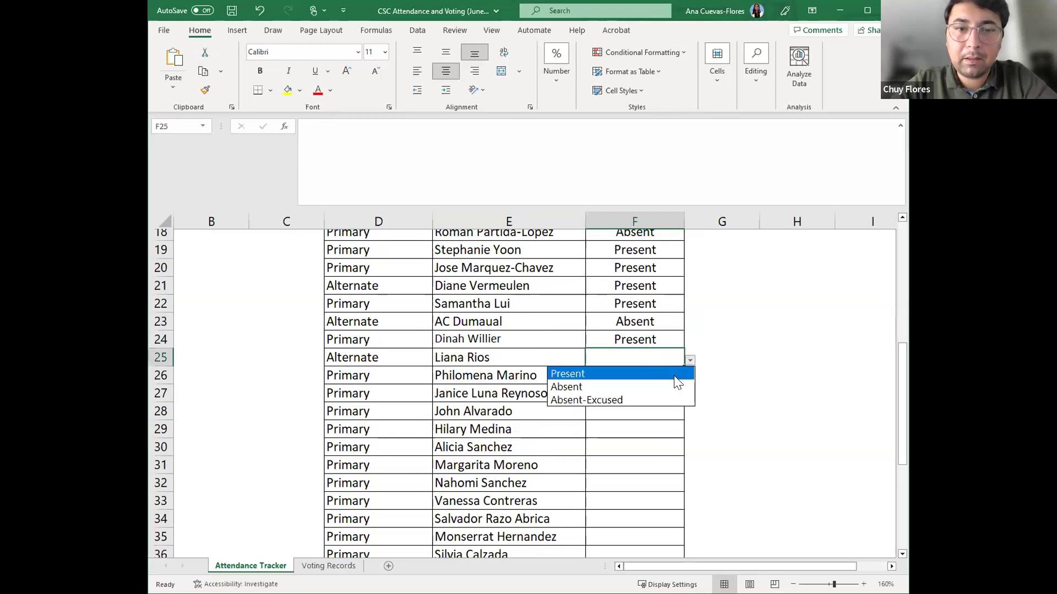
pyautogui.press('Down')
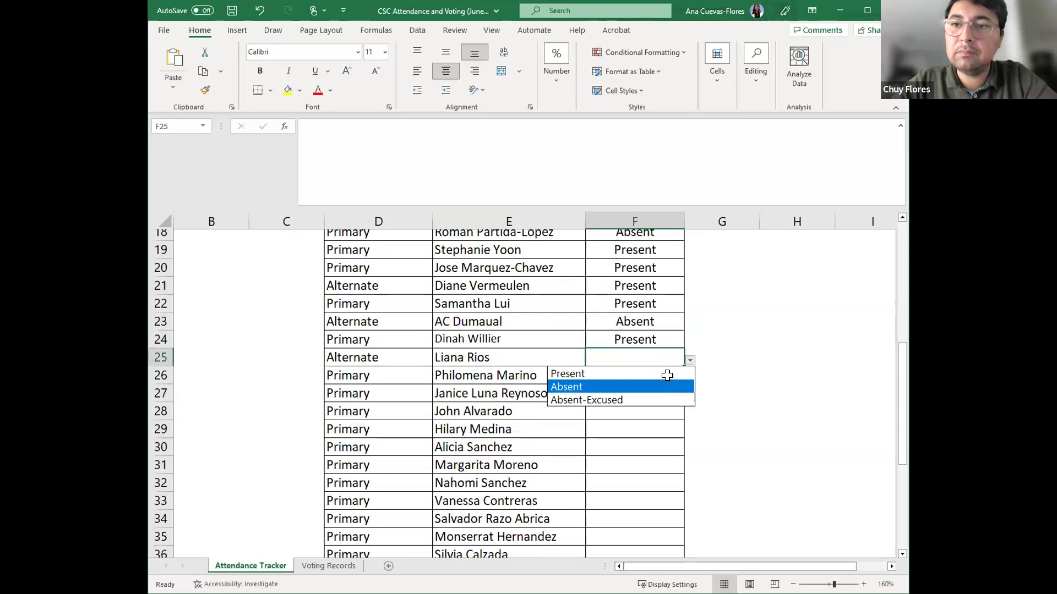
pyautogui.press('Return')
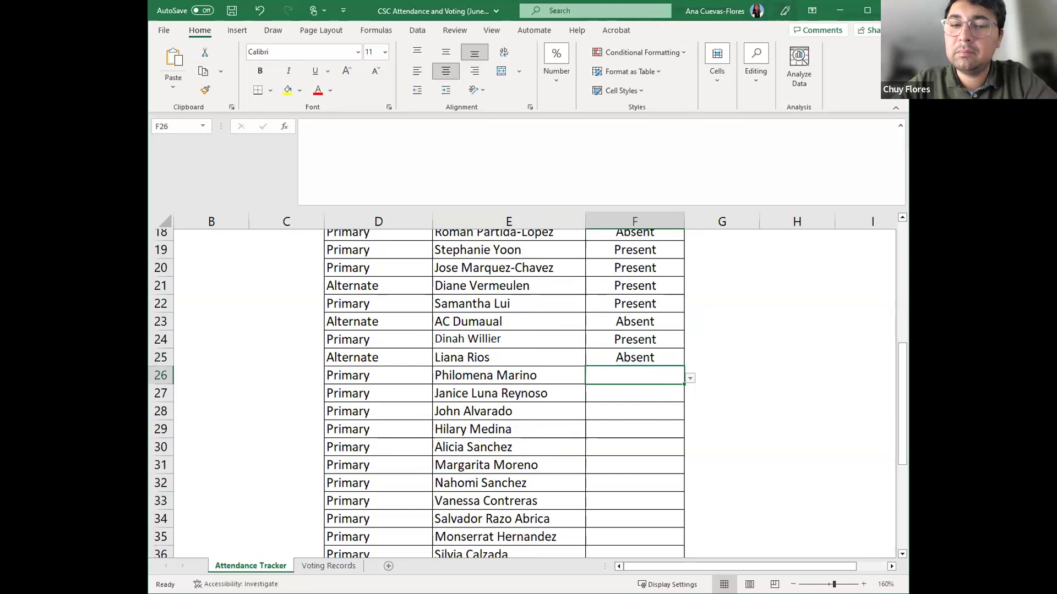
pyautogui.click(689, 379)
pyautogui.press('Return')
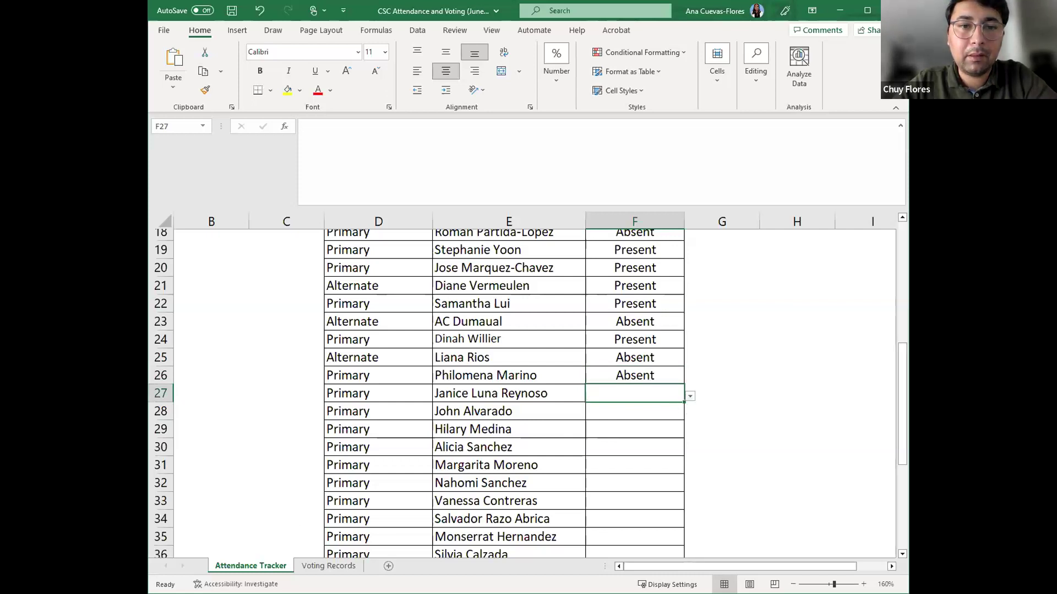
# Set the 6/27/2023 attendance to Present for the member in row 27 and Absent for the members in rows 28 and 29.
pyautogui.write('Present')
pyautogui.press('Return')
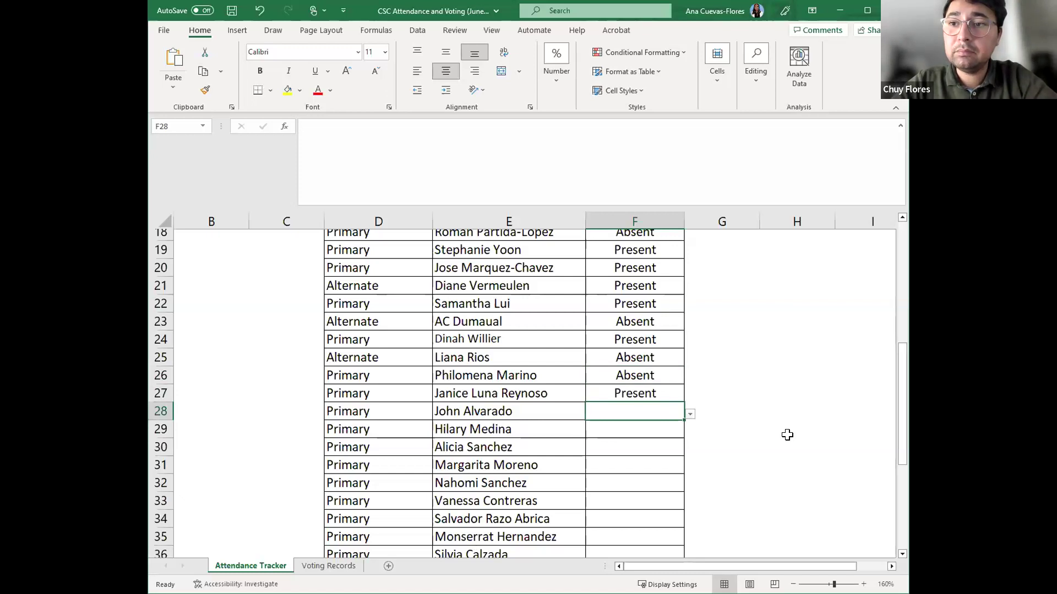
pyautogui.click(690, 414)
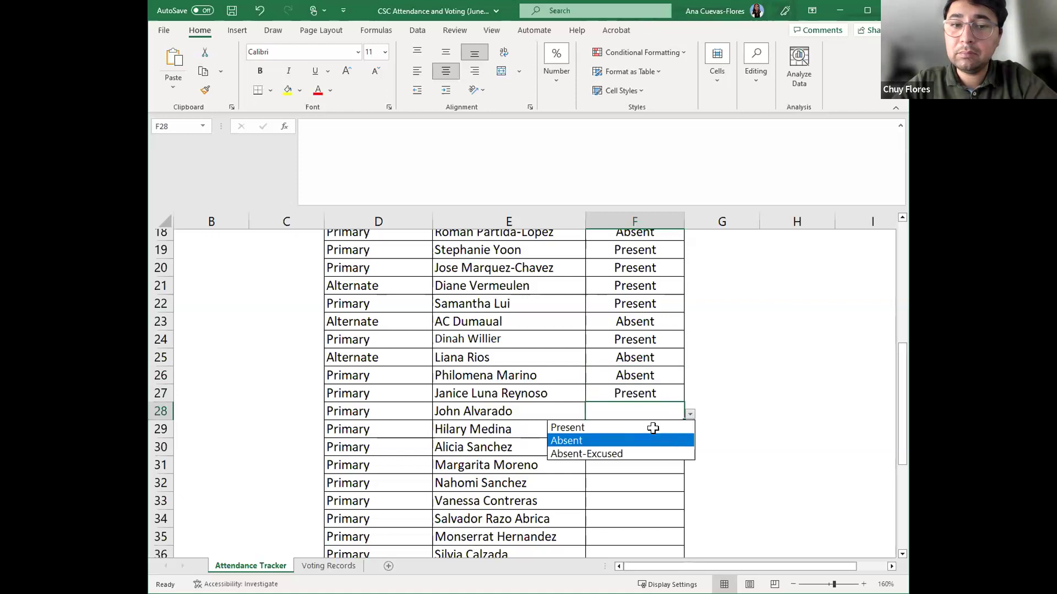
pyautogui.click(655, 435)
pyautogui.press('Down')
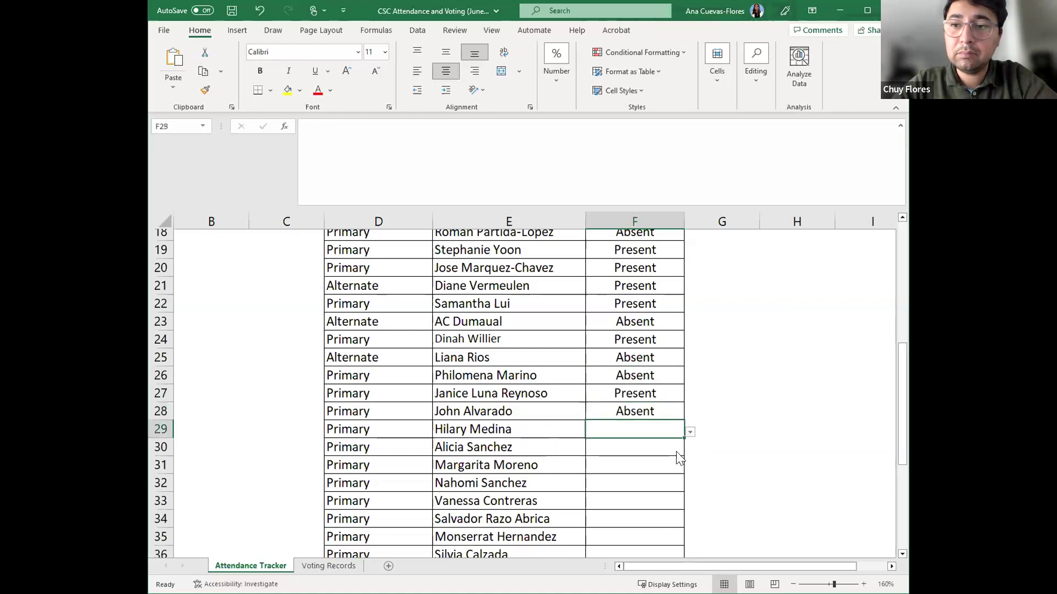
pyautogui.hotkey('ctrl', 'd')
pyautogui.press('Down')
# Mark the members in rows 30 and 31 as Present in the 6/27/2023 column.
pyautogui.scroll(-2, 687, 355)
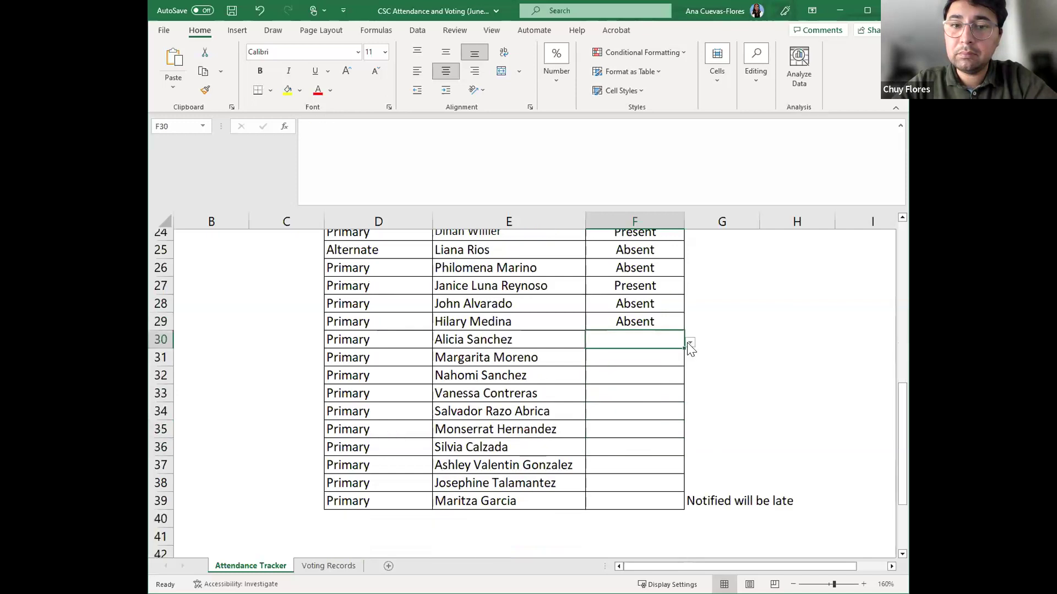
pyautogui.click(689, 344)
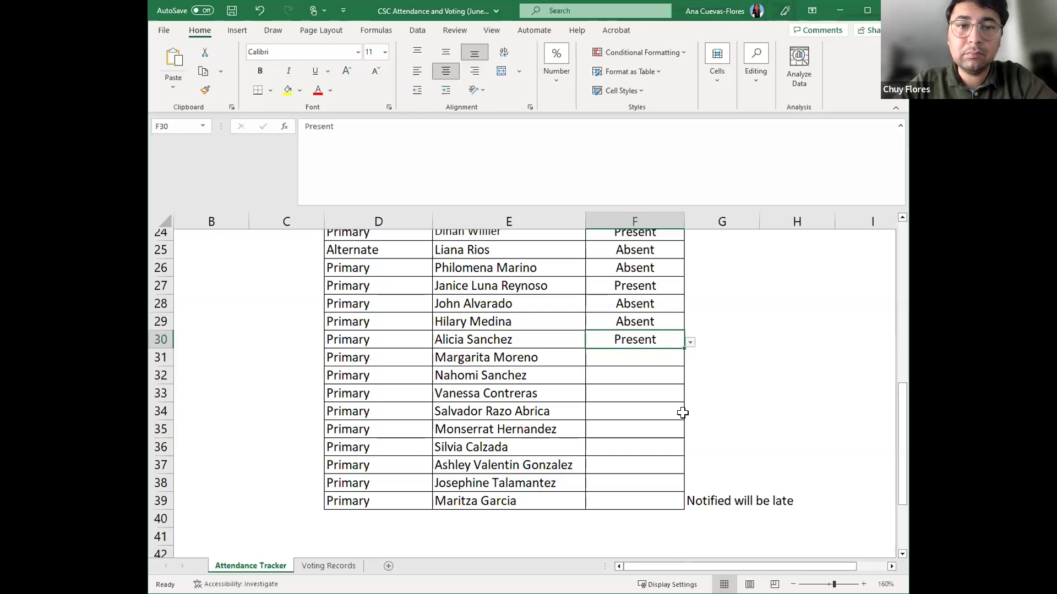
pyautogui.press('Down')
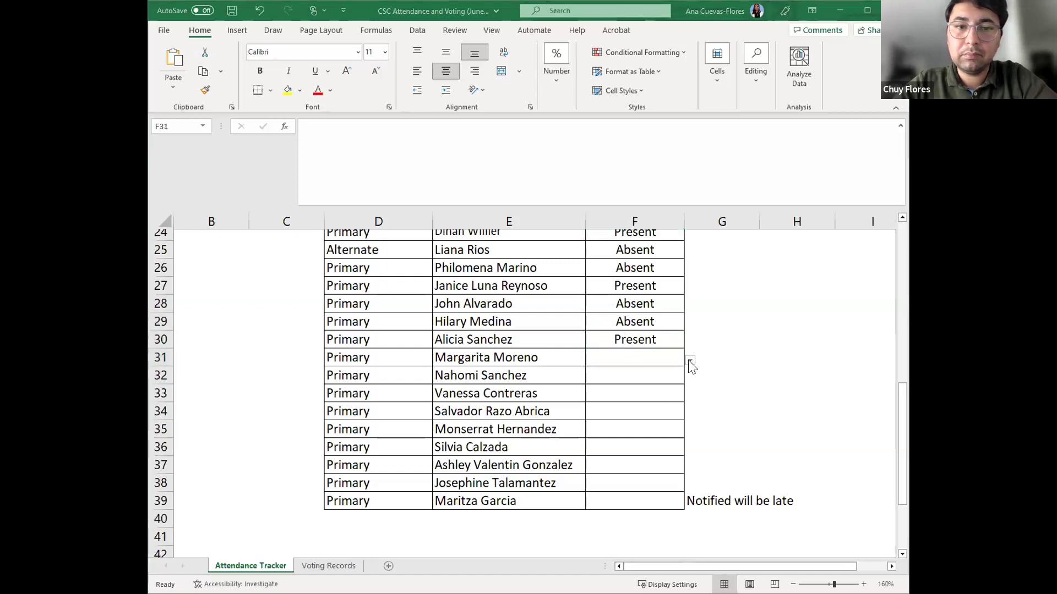
pyautogui.hotkey('alt', 'Down')
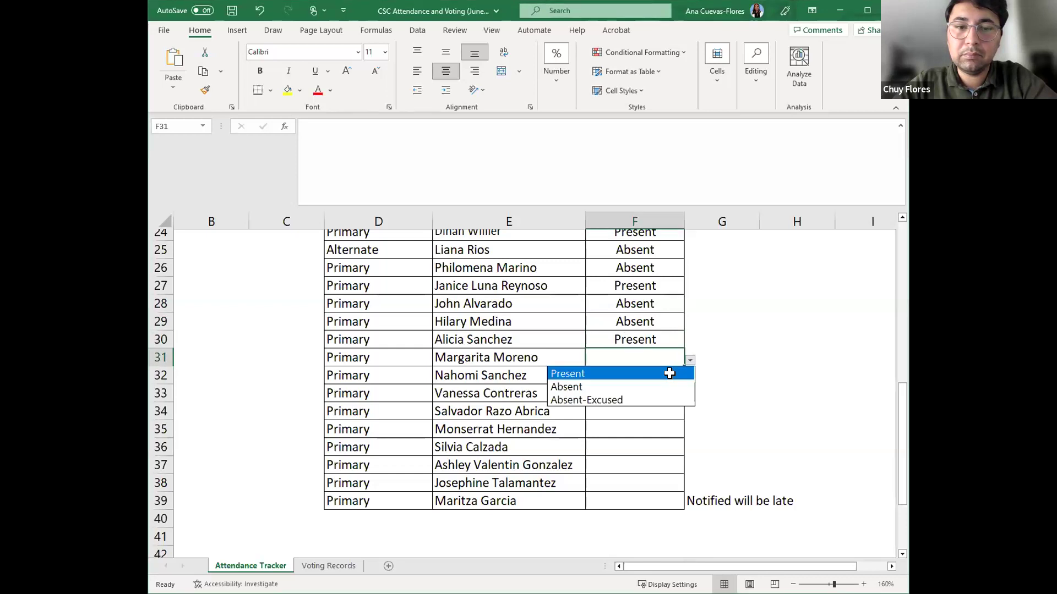
pyautogui.click(669, 374)
pyautogui.click(670, 374)
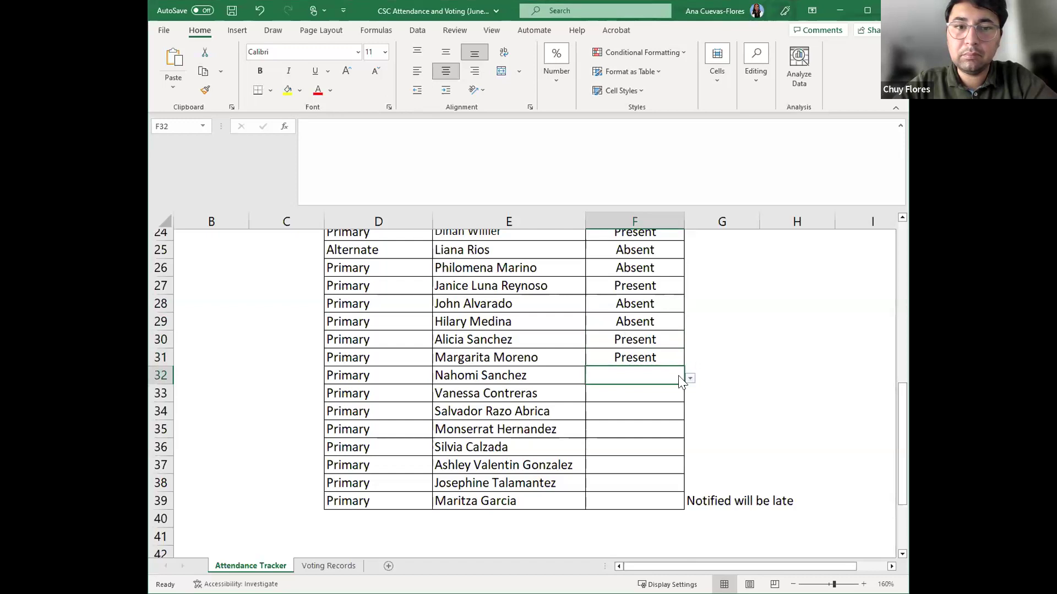
# Mark the members in rows 32, 33 and 34 as Absent in the 6/27/2023 column.
pyautogui.hotkey('alt', 'Down')
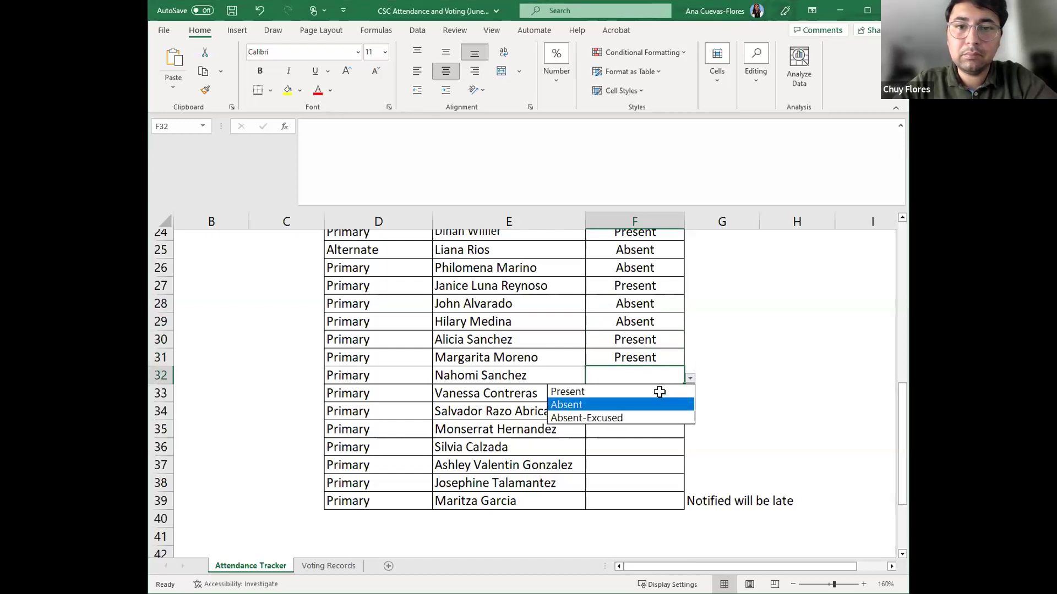
pyautogui.press('Return')
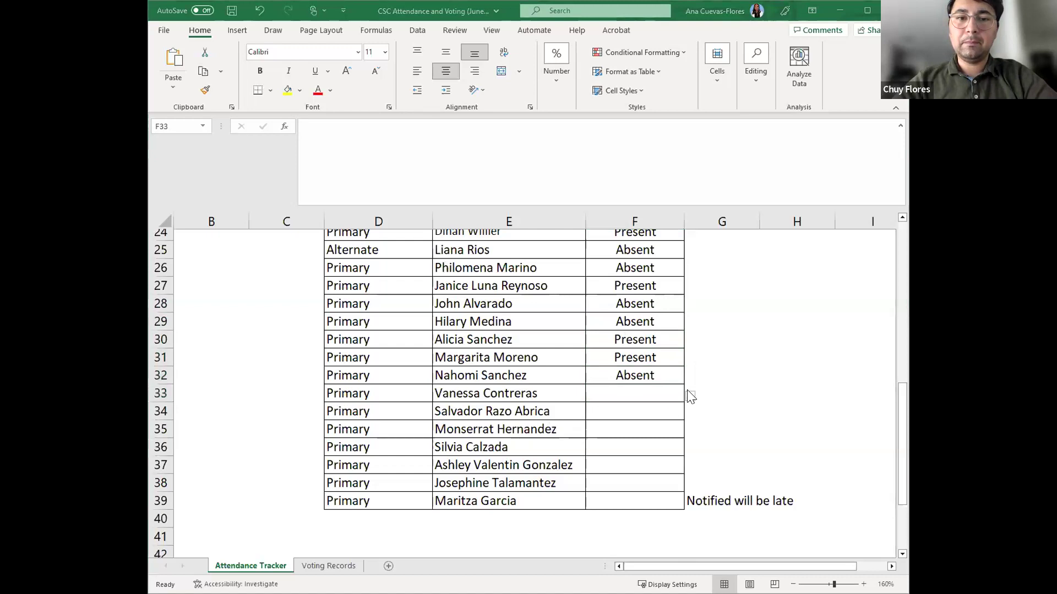
pyautogui.click(690, 397)
pyautogui.click(649, 419)
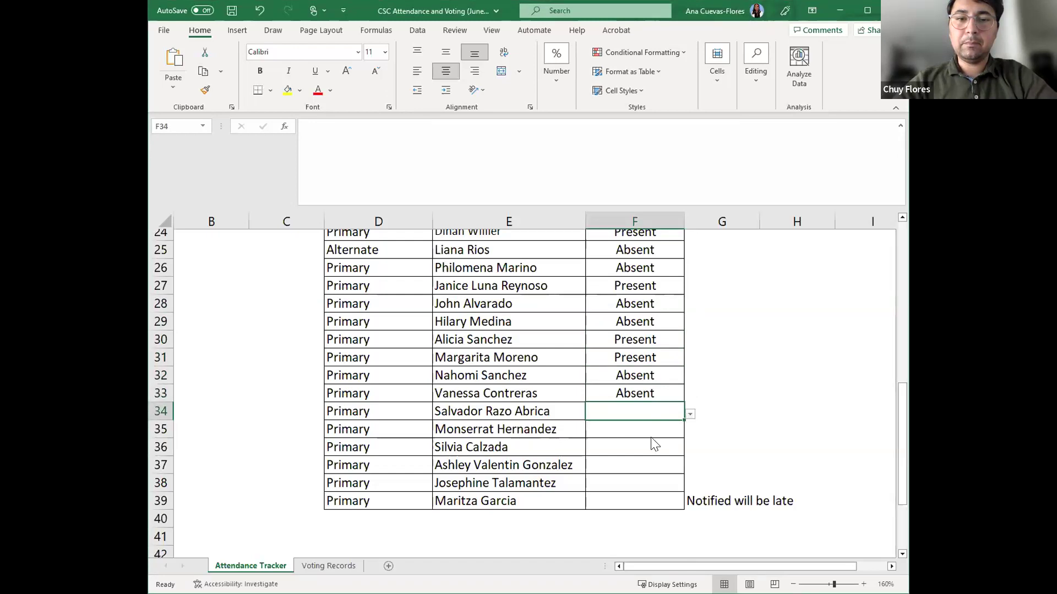
pyautogui.hotkey('ctrl', 'd')
pyautogui.click(636, 430)
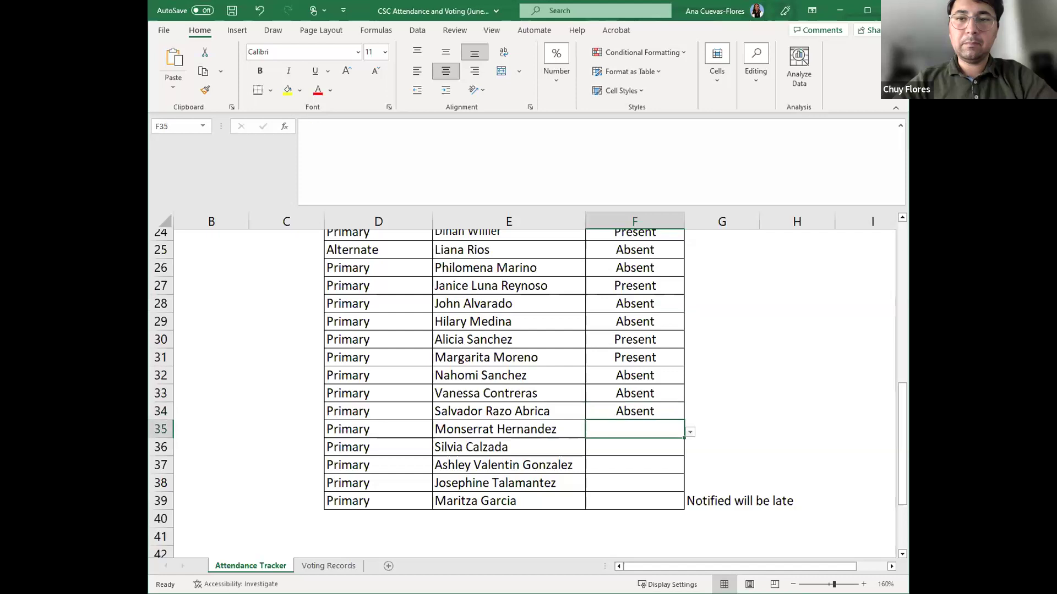
# Mark the members in rows 35 and 36 as Present in the 6/27/2023 column.
pyautogui.click(690, 432)
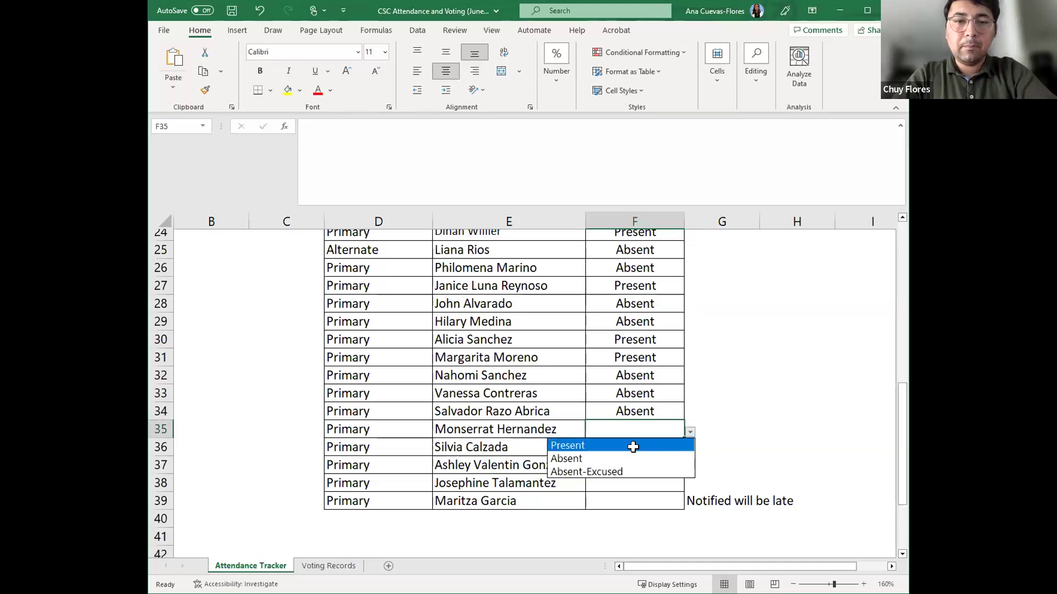
pyautogui.click(633, 447)
pyautogui.press('Return')
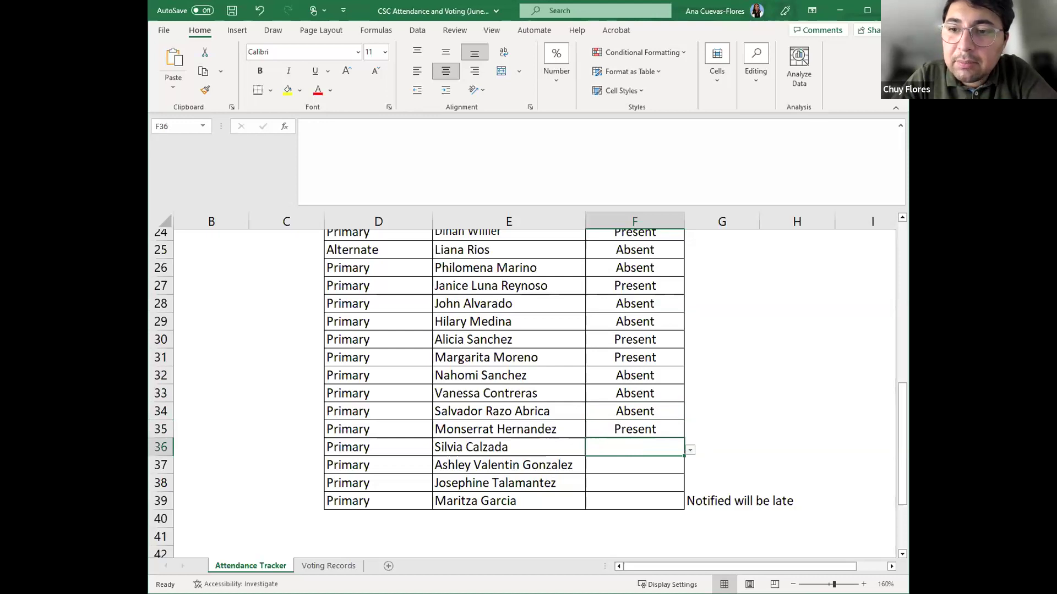
pyautogui.click(690, 451)
pyautogui.click(663, 465)
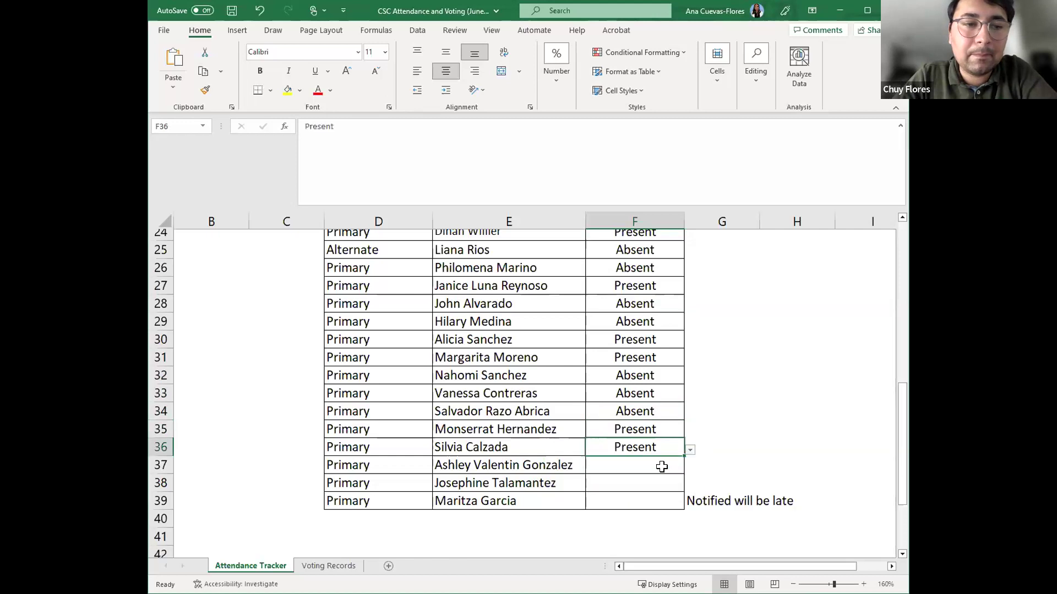
pyautogui.click(662, 467)
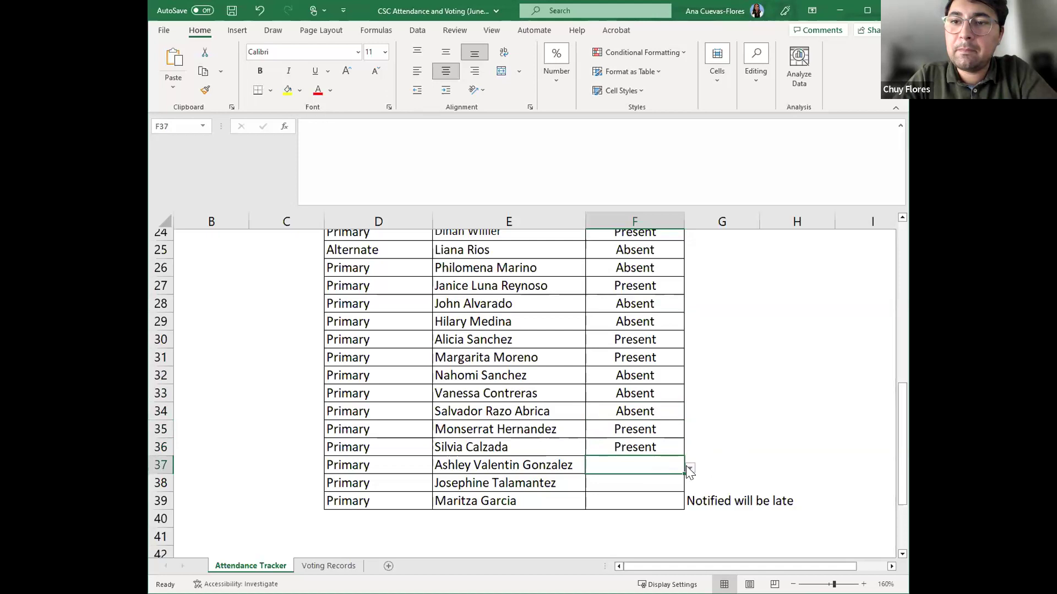
# Mark the members in rows 37 and 38 as Absent in the 6/27/2023 column.
pyautogui.hotkey('alt', 'Down')
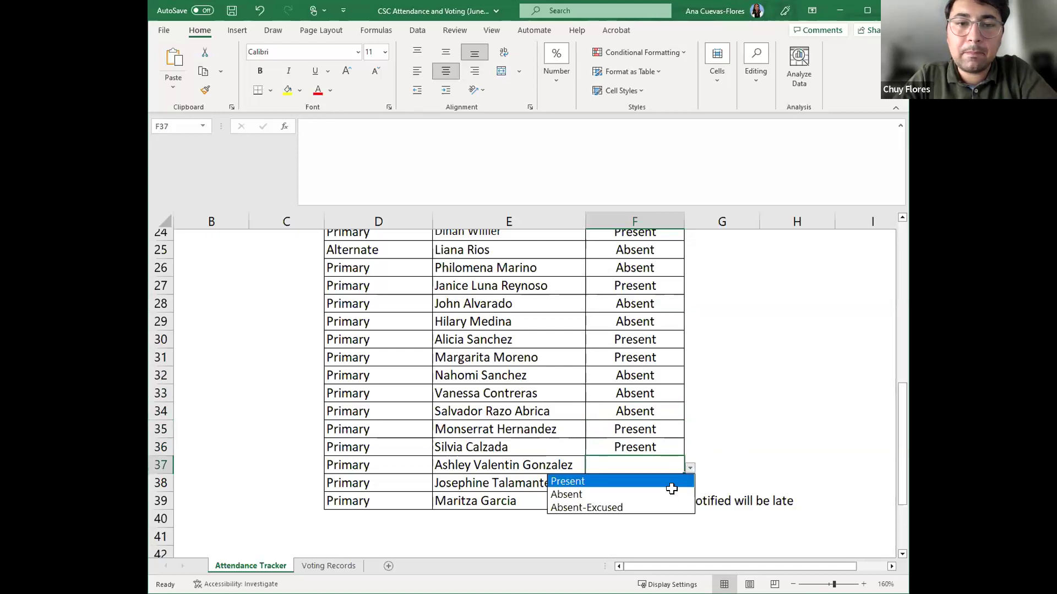
pyautogui.press('Down')
pyautogui.press('Return')
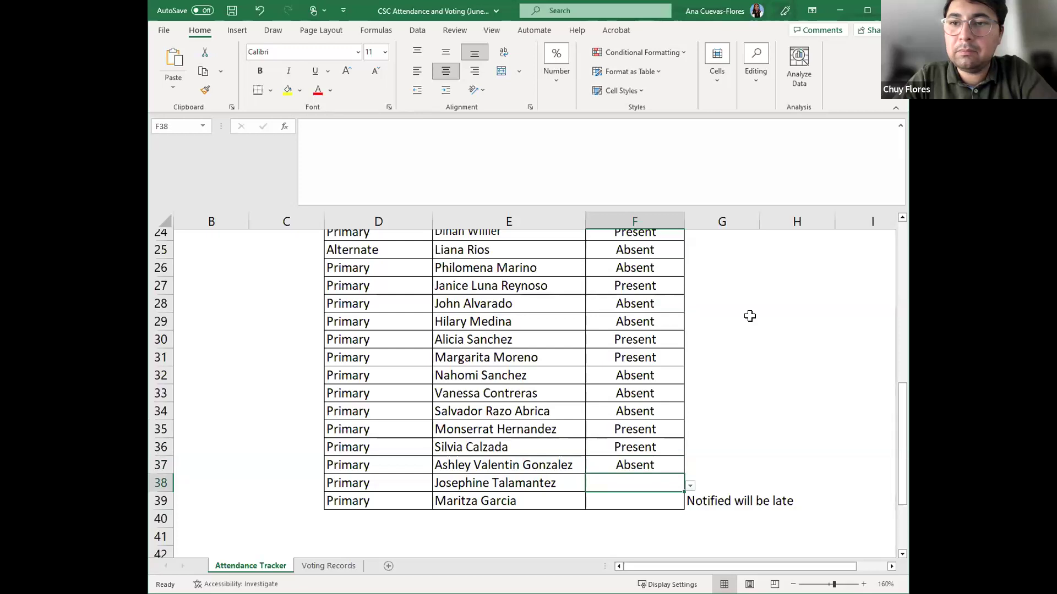
pyautogui.hotkey('alt', 'Down')
pyautogui.click(648, 506)
pyautogui.press('Down')
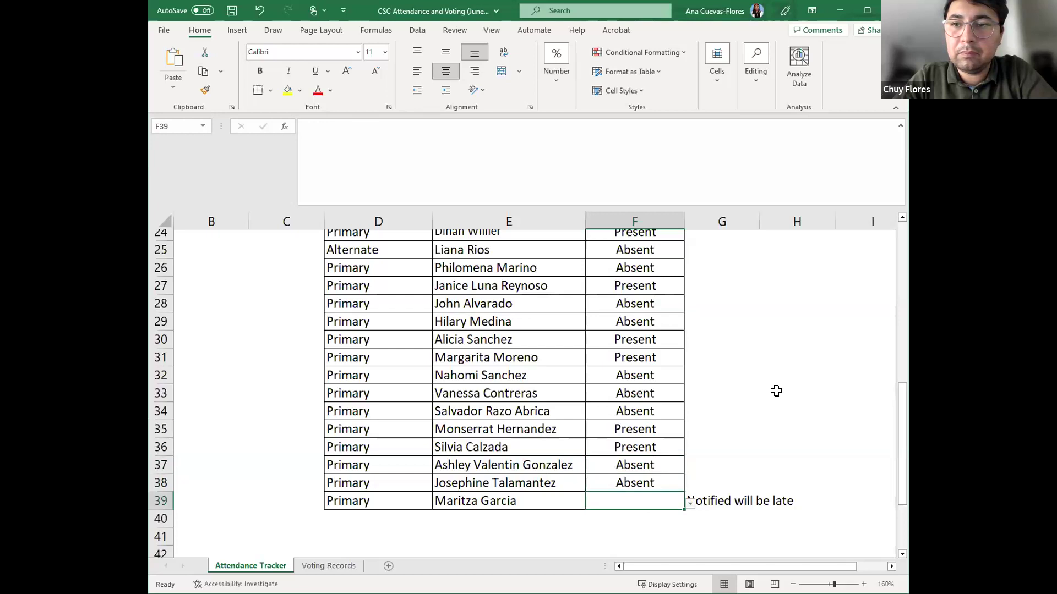
# Set the 6/27/2023 attendance to Present for the last member, in row 39, who has the late-arrival note.
pyautogui.scroll(-2, 776, 390)
pyautogui.scroll(-1, 776, 391)
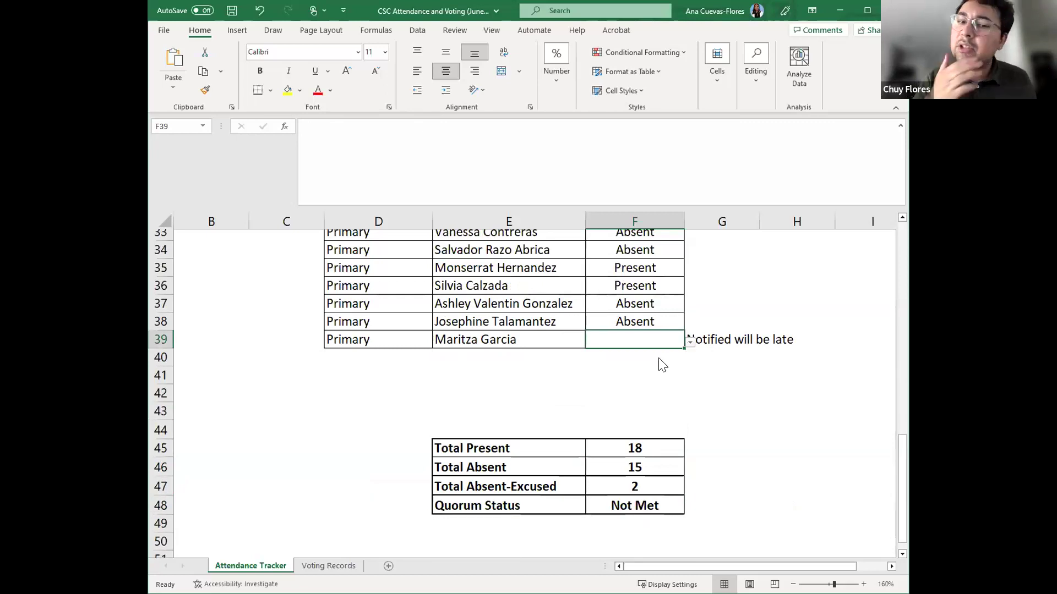
pyautogui.hotkey('alt', 'Down')
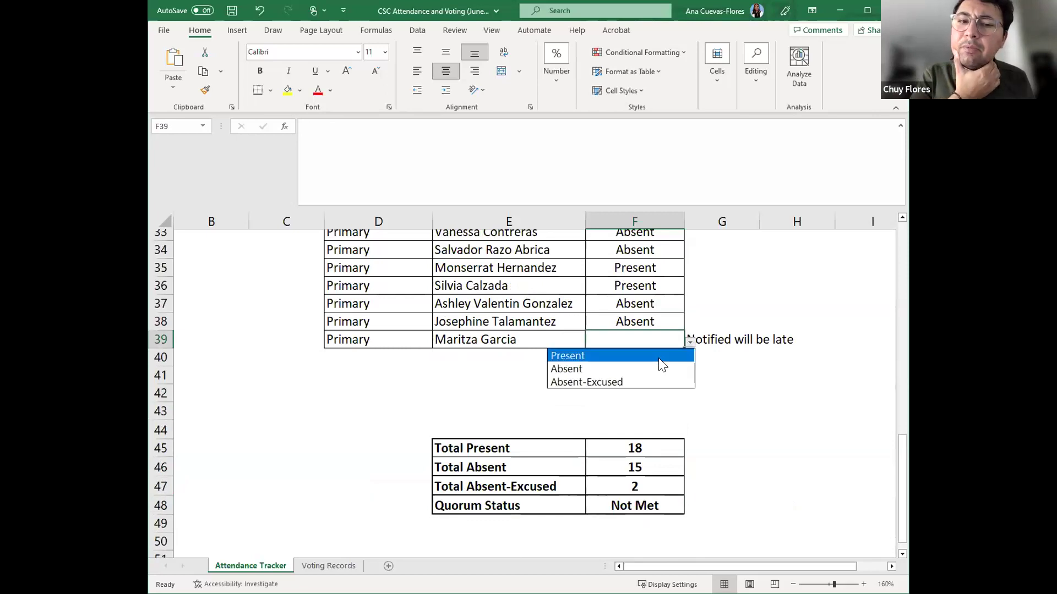
pyautogui.click(660, 358)
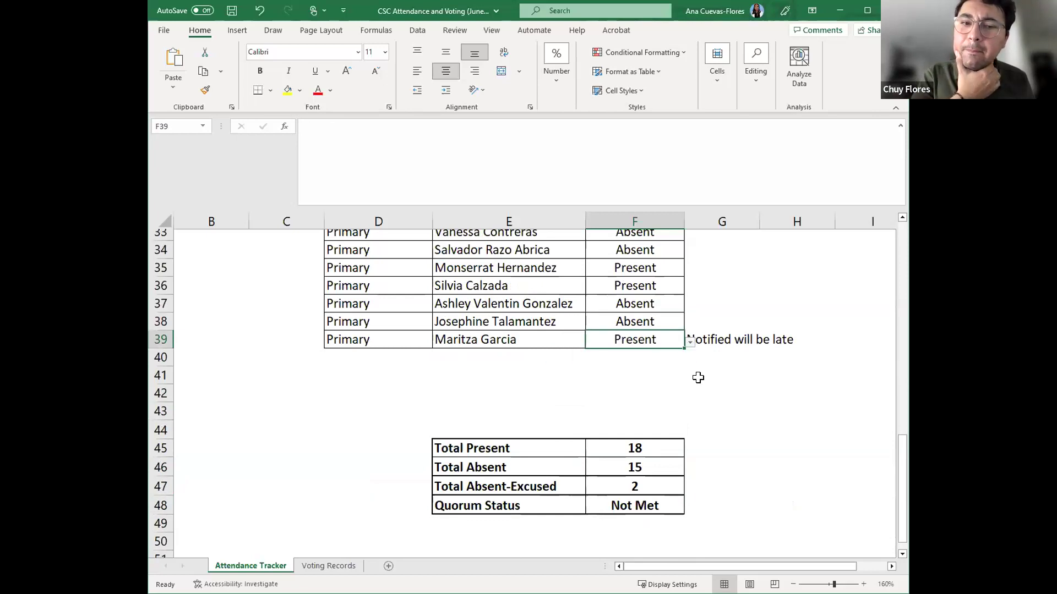